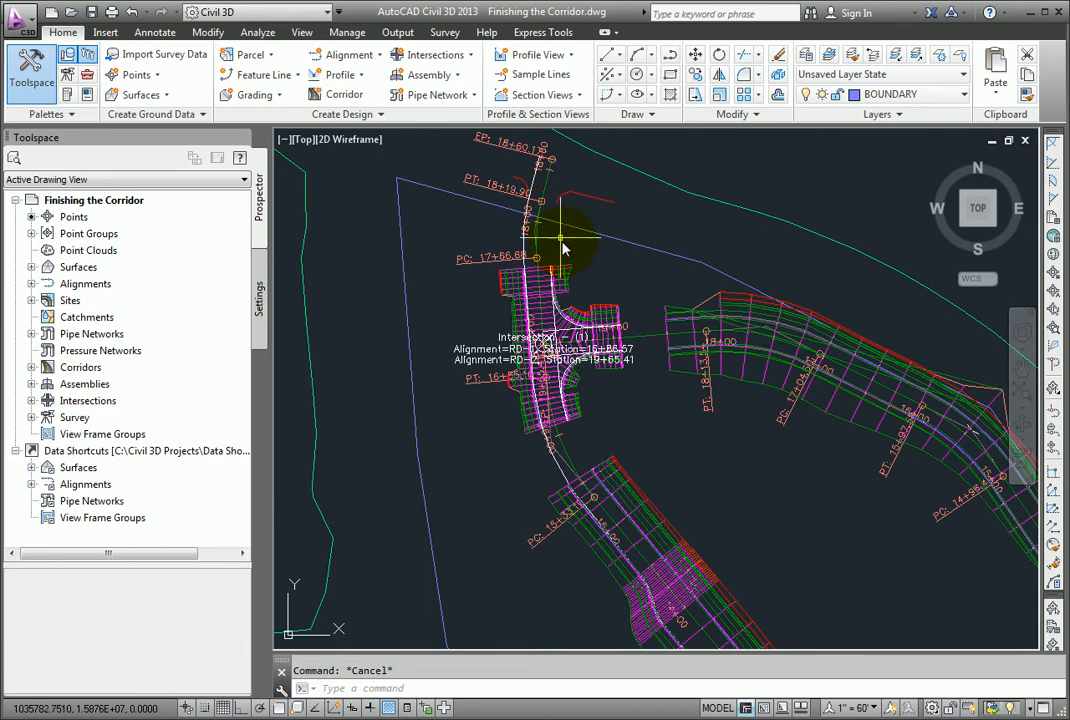
Step: Open the properties of Corridor - 1 and select the last Primary Road Full Section region under baseline RD-1 in its parameters
{"action": "left_click", "coordinate": [630, 484]}
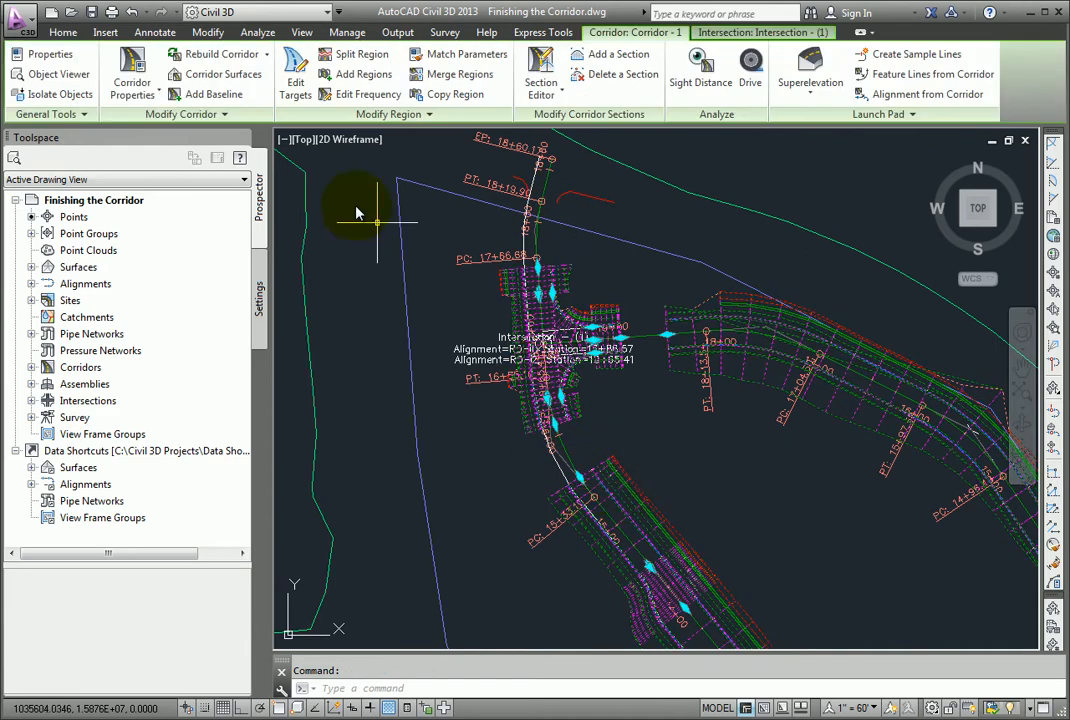
{"action": "left_click", "coordinate": [145, 70]}
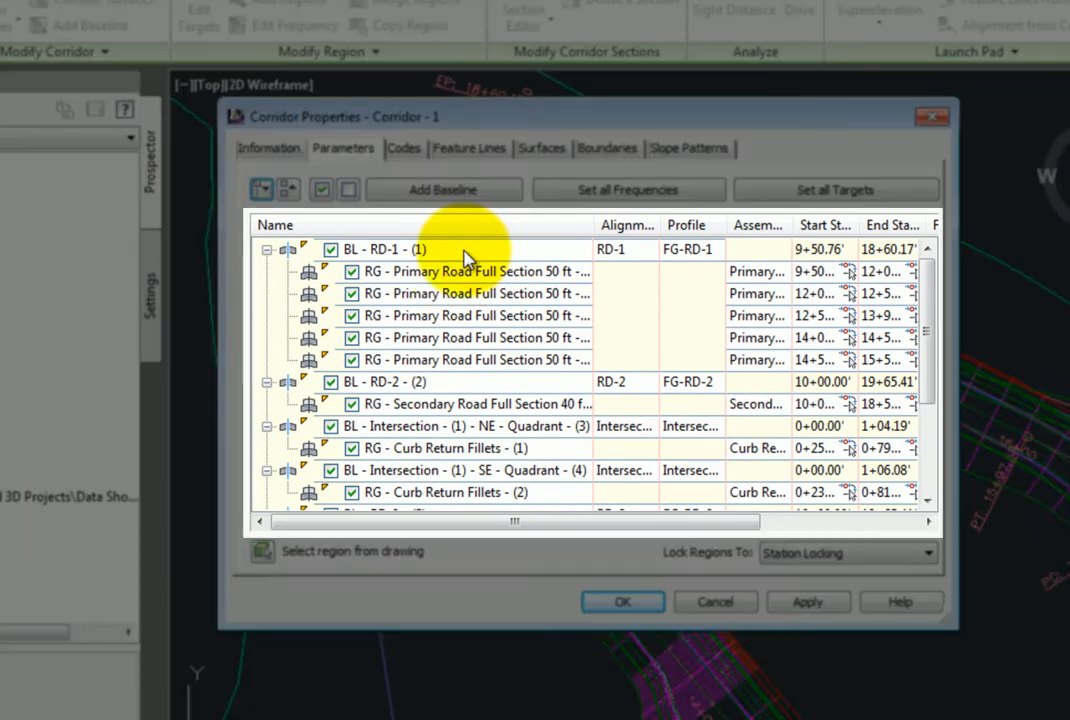
{"action": "mouse_move", "coordinate": [463, 257]}
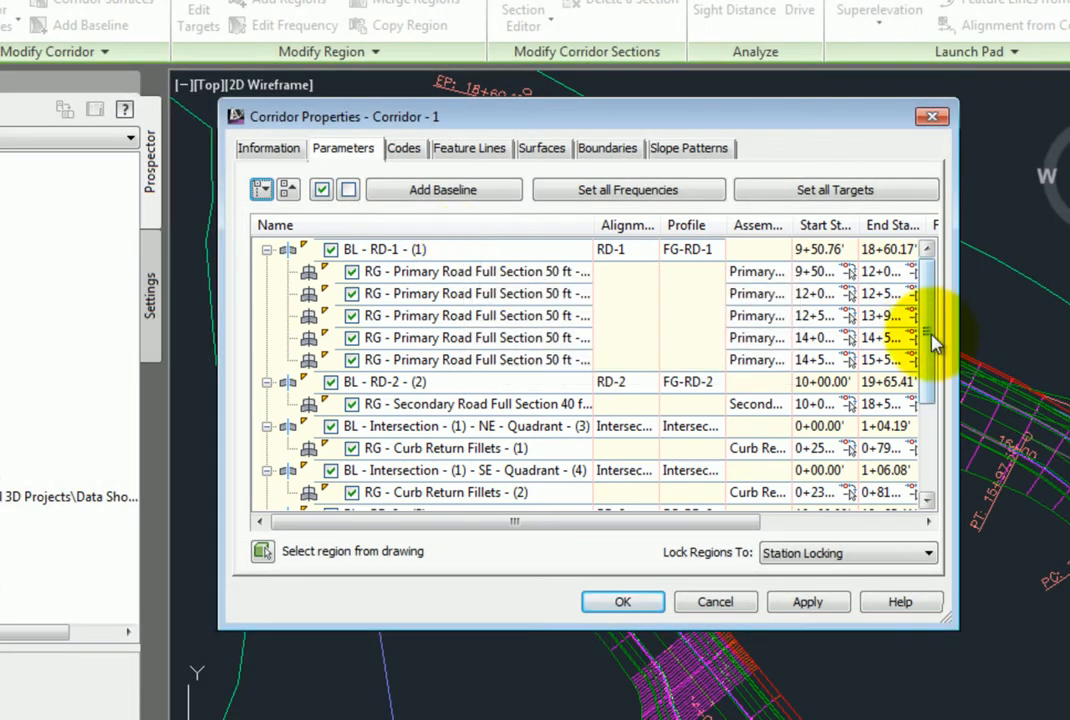
{"action": "mouse_move", "coordinate": [673, 115]}
{"action": "left_mouse_down"}
{"action": "mouse_move", "coordinate": [582, 77]}
{"action": "mouse_move", "coordinate": [310, 0]}
{"action": "mouse_move", "coordinate": [274, 0]}
{"action": "left_mouse_up"}
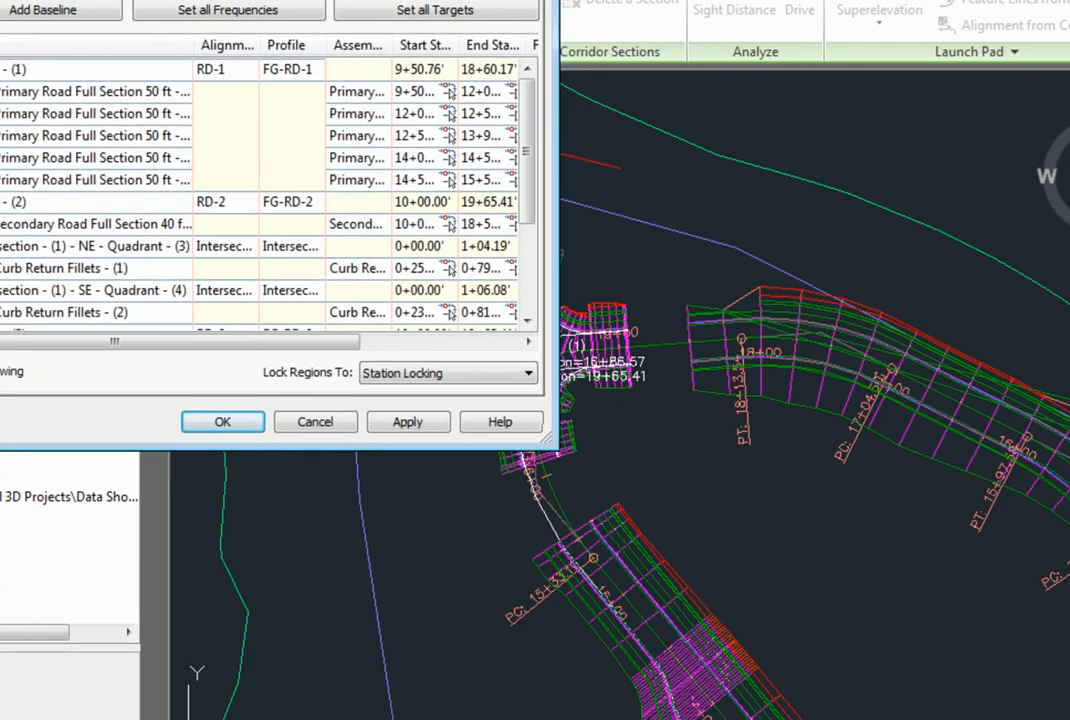
{"action": "left_click", "coordinate": [106, 180]}
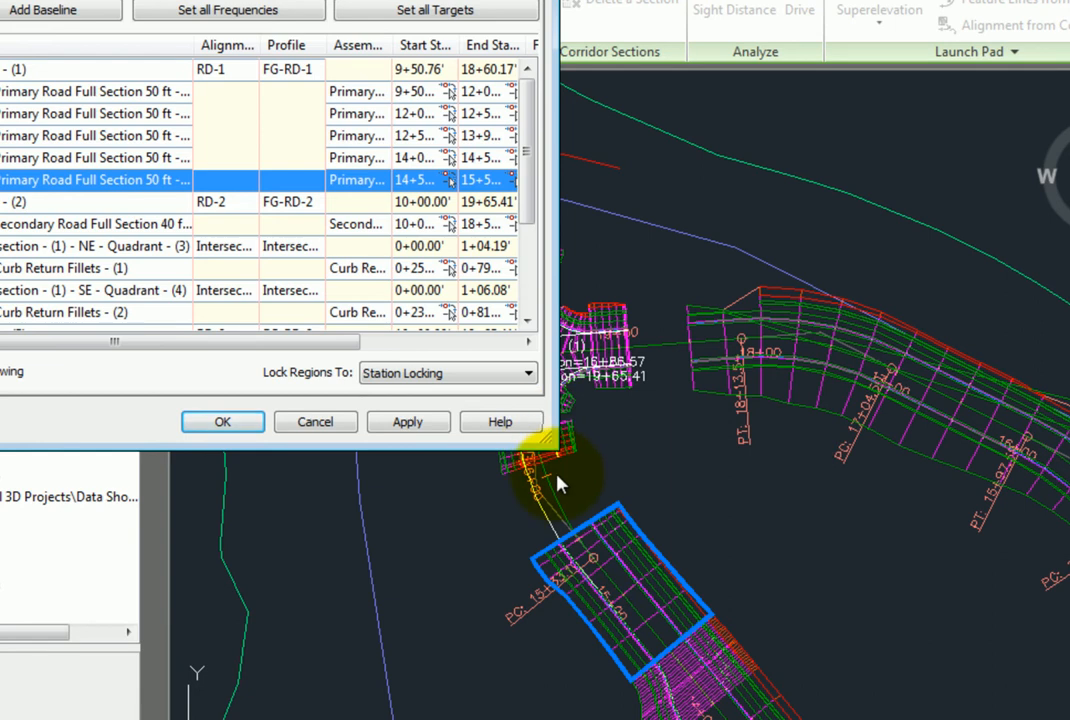
Step: Set the selected region's end station to the endpoint on the intersection's southern edge, near 16+10, and rebuild the corridor
{"action": "left_click", "coordinate": [484, 180]}
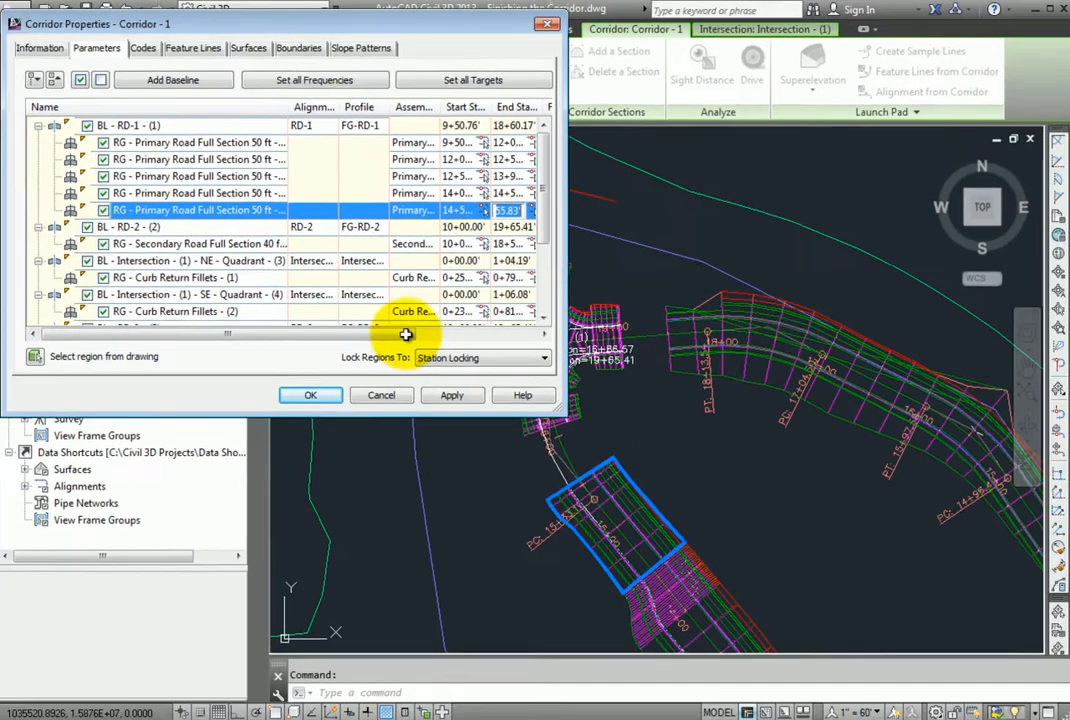
{"action": "left_click", "coordinate": [346, 343]}
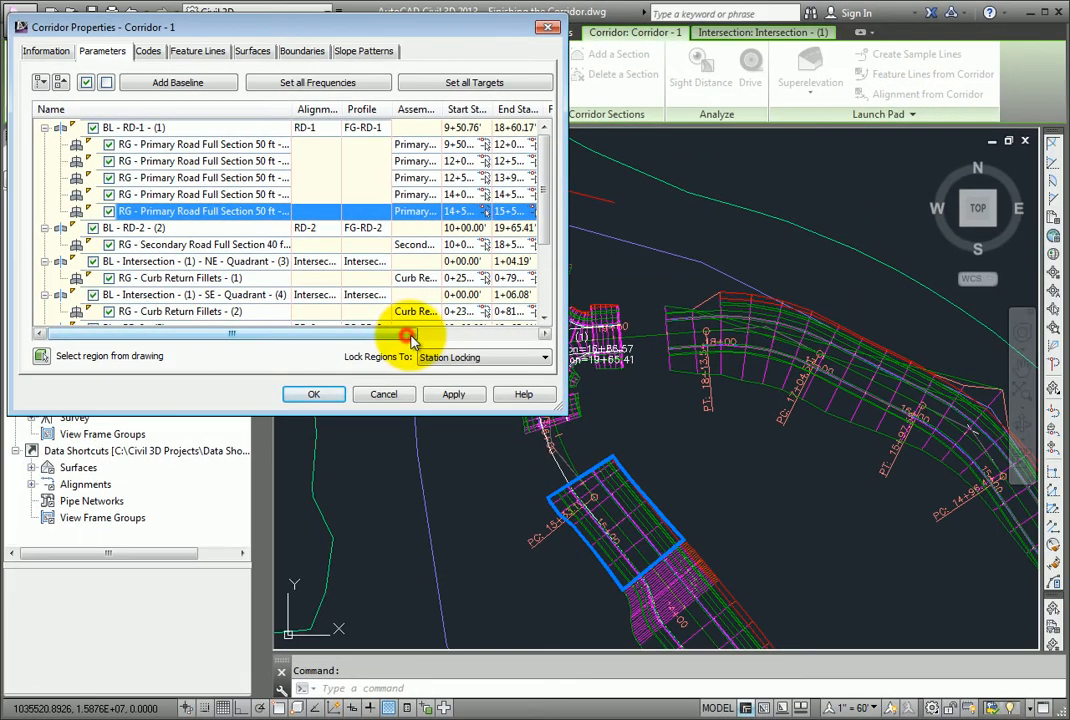
{"action": "left_click", "coordinate": [543, 334]}
{"action": "left_click", "coordinate": [543, 334]}
{"action": "left_click", "coordinate": [543, 335]}
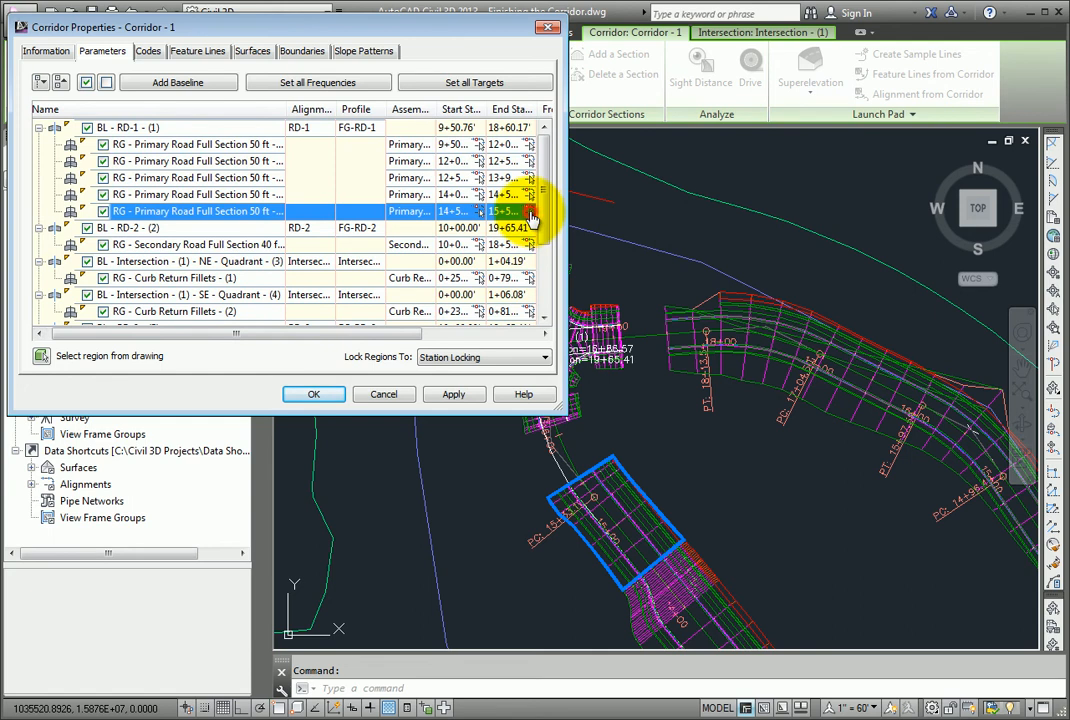
{"action": "left_click", "coordinate": [531, 214]}
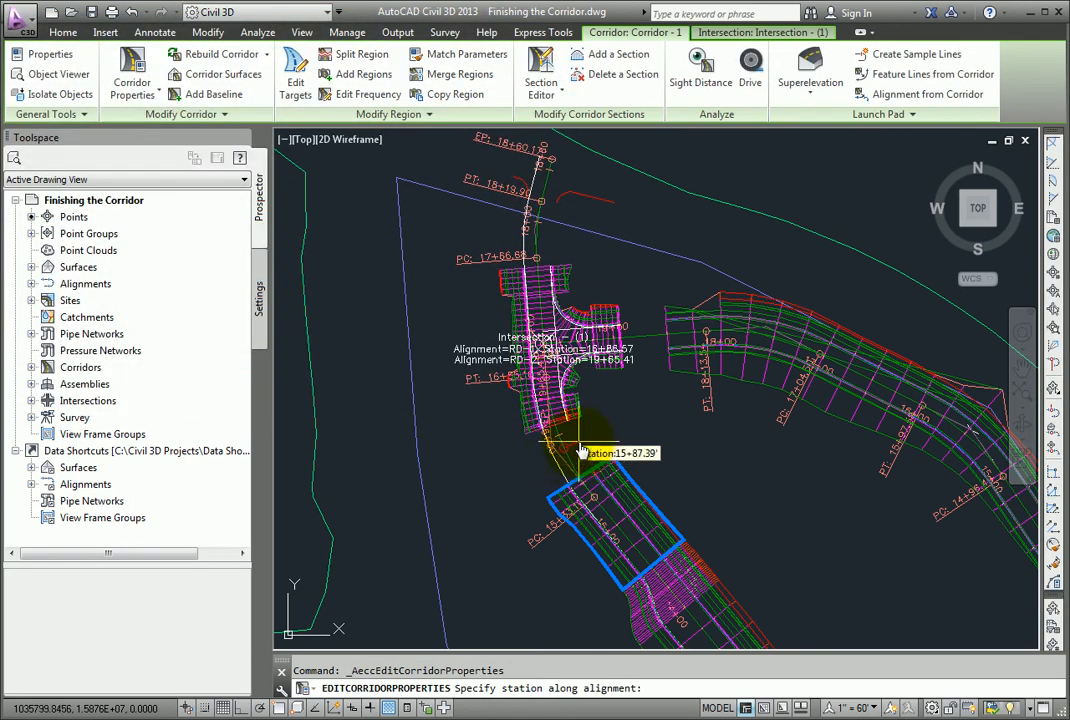
{"action": "scroll", "coordinate": [570, 448], "scroll_direction": "up", "scroll_amount": 5}
{"action": "scroll", "coordinate": [512, 413], "scroll_direction": "up", "scroll_amount": 3}
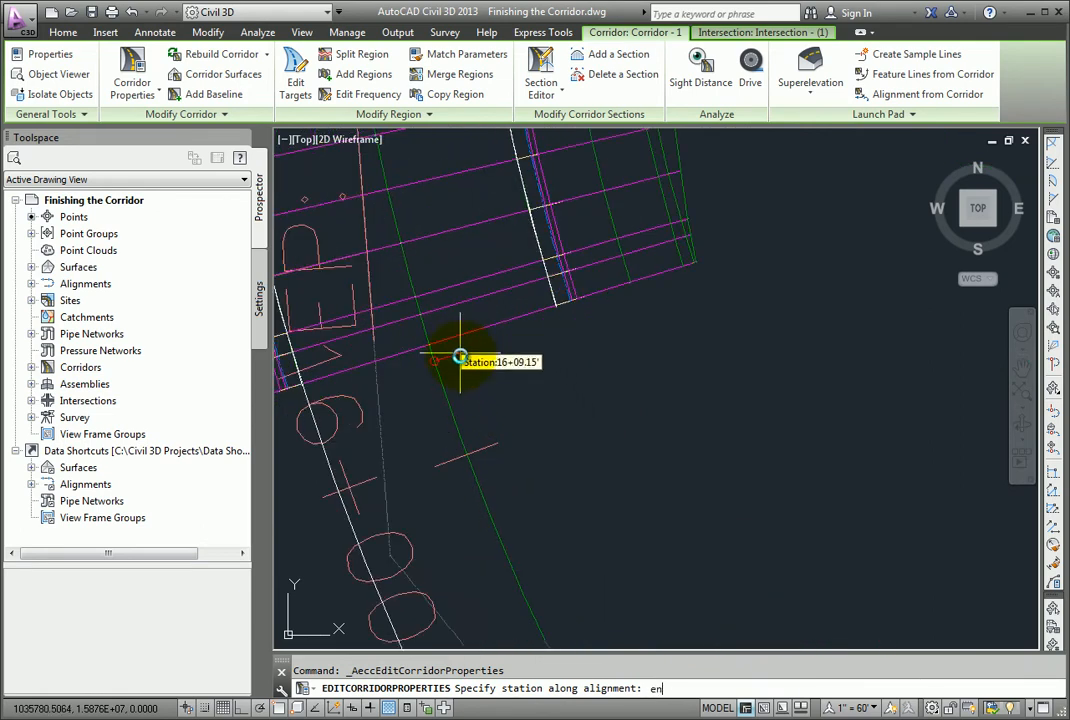
{"action": "type", "text": "end"}
{"action": "key", "text": "Return"}
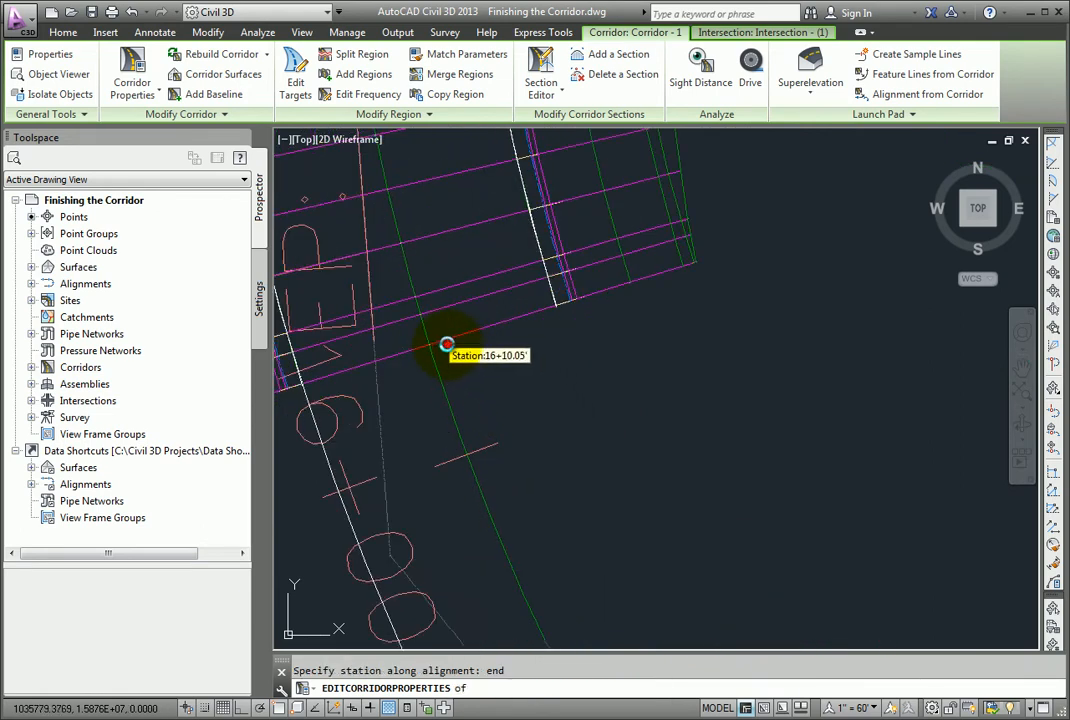
{"action": "left_click", "coordinate": [448, 352]}
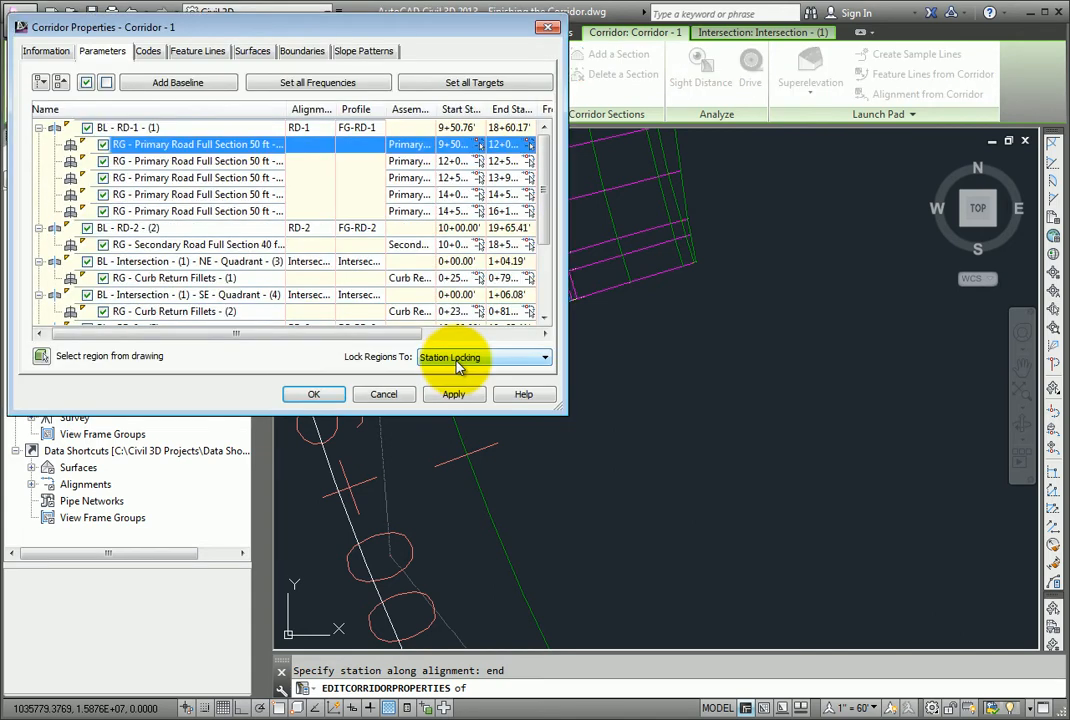
{"action": "left_click", "coordinate": [315, 395]}
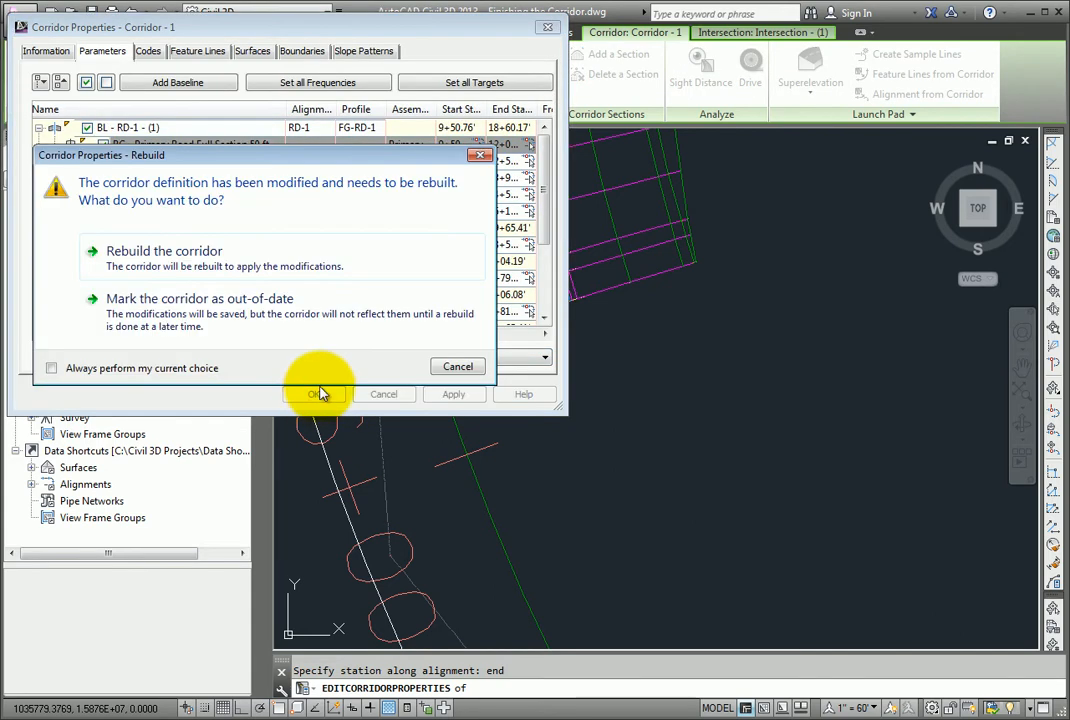
{"action": "left_click", "coordinate": [280, 262]}
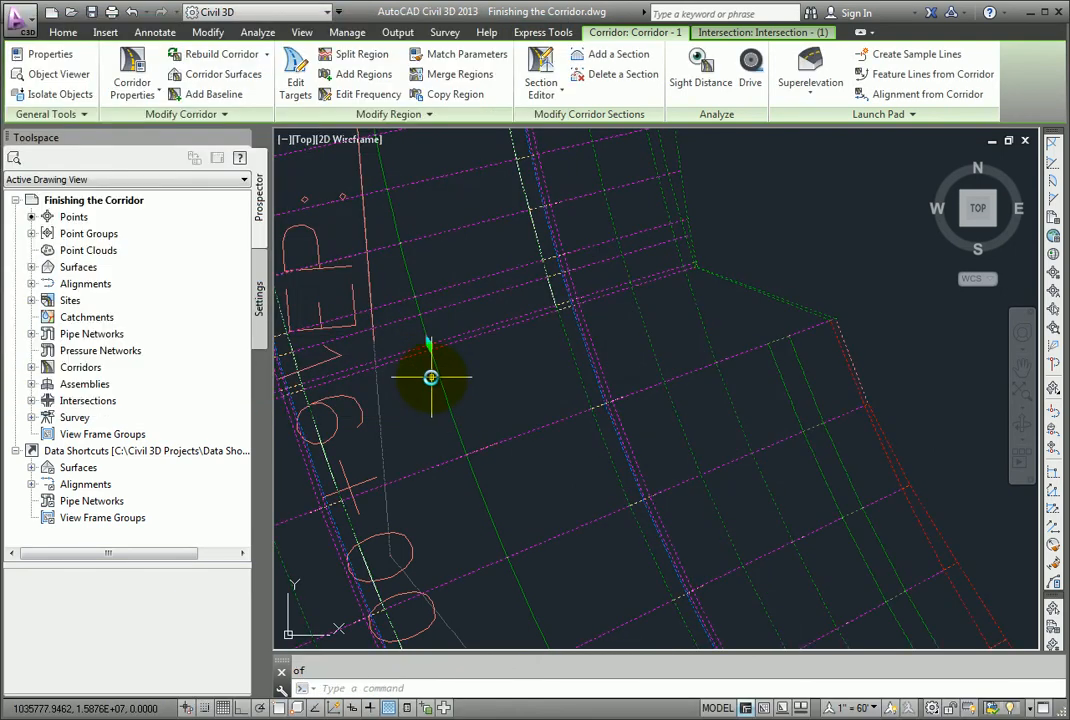
Step: Stretch the intersection's eastern region along RD-2 until it meets the secondary road region, and dismiss the resulting event list
{"action": "scroll", "coordinate": [430, 377], "scroll_direction": "down", "scroll_amount": 5}
{"action": "mouse_move", "coordinate": [426, 372]}
{"action": "middle_mouse_down"}
{"action": "mouse_move", "coordinate": [435, 432]}
{"action": "mouse_move", "coordinate": [464, 494]}
{"action": "middle_mouse_up"}
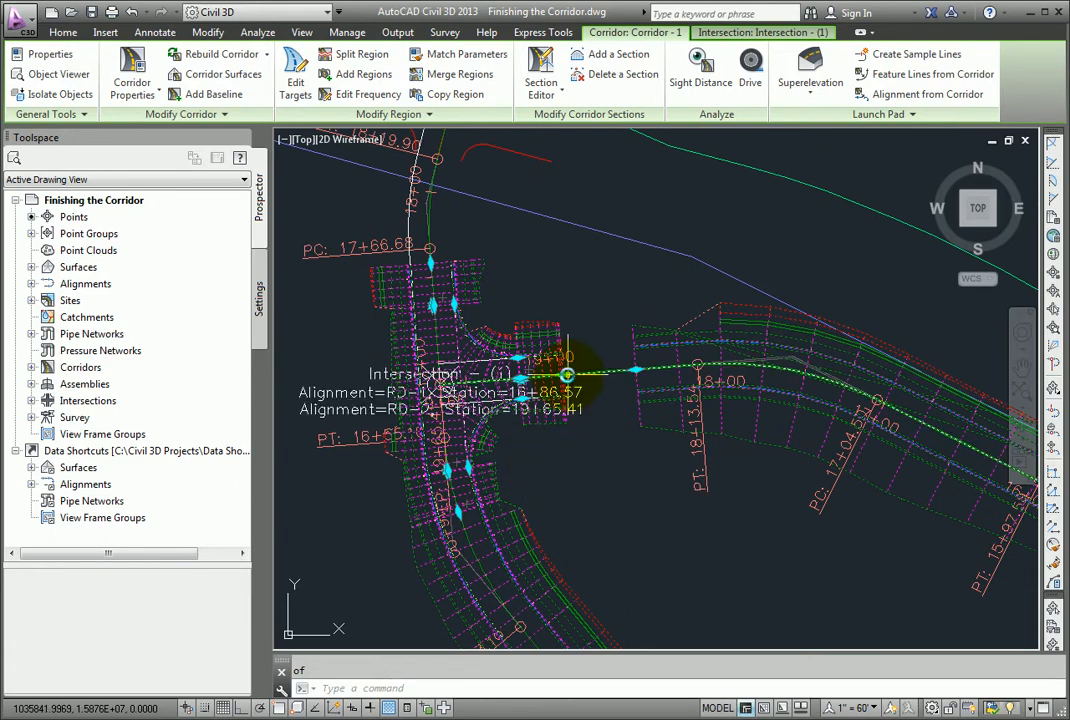
{"action": "mouse_move", "coordinate": [626, 371]}
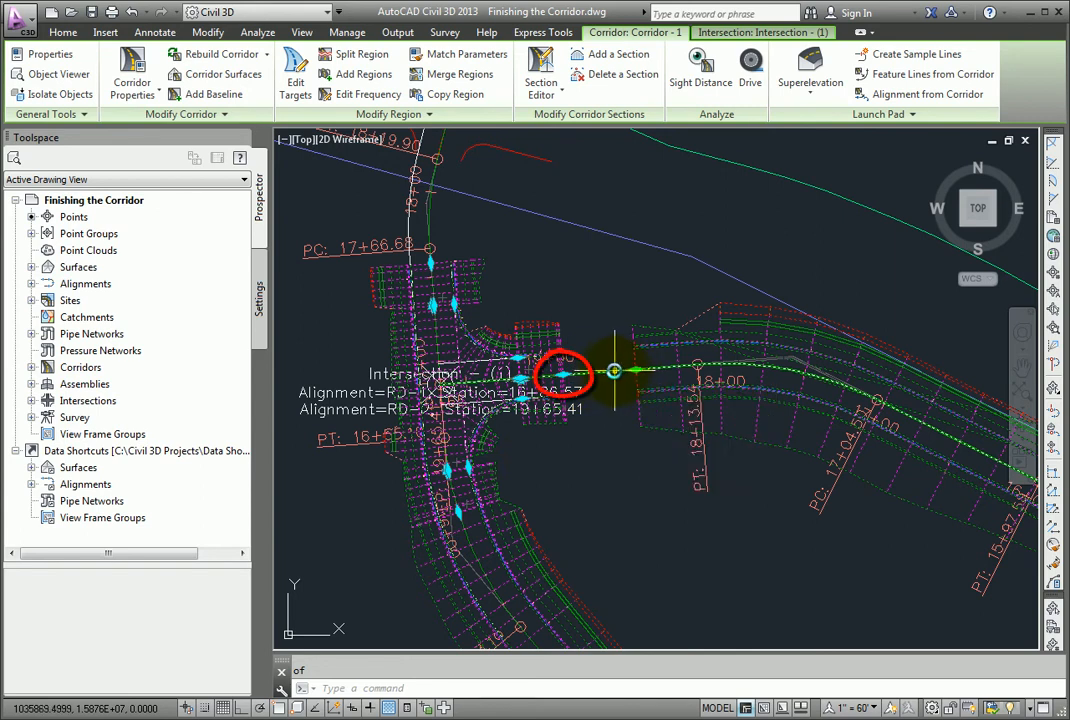
{"action": "left_click", "coordinate": [562, 374]}
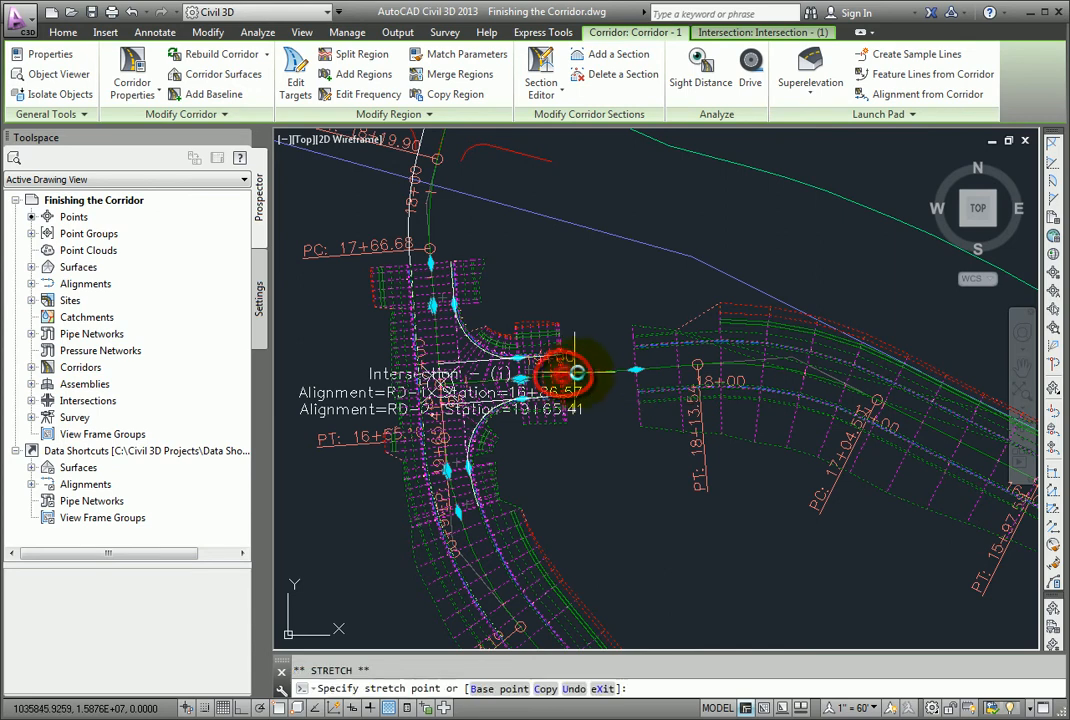
{"action": "left_click", "coordinate": [636, 369]}
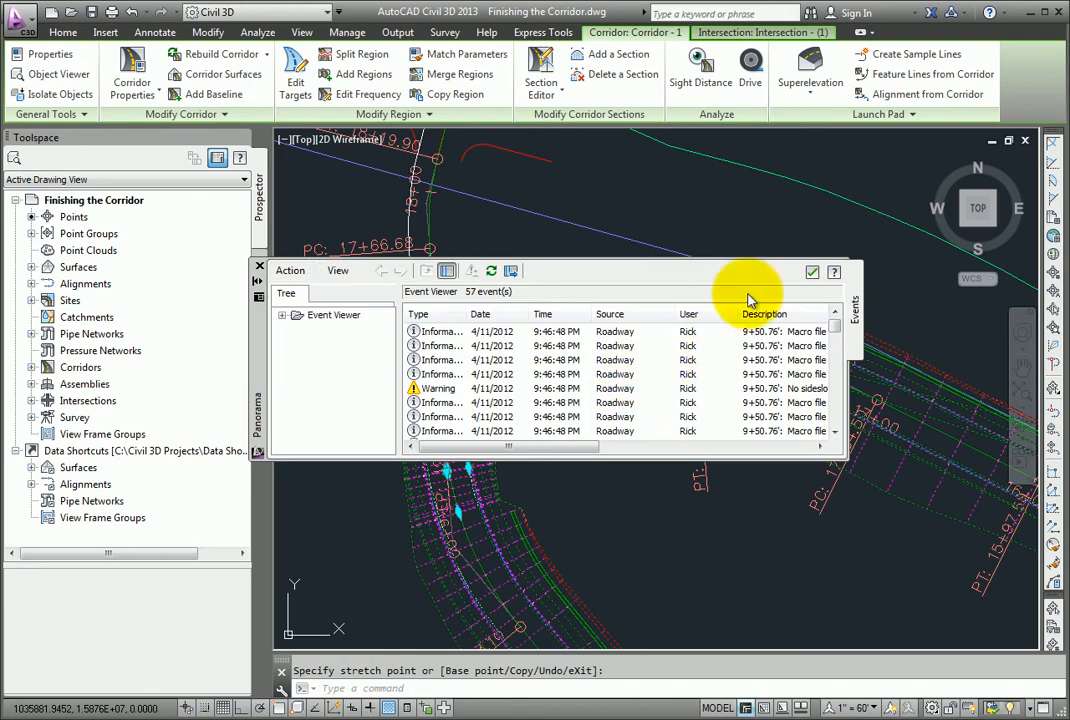
{"action": "left_click", "coordinate": [812, 272]}
{"action": "scroll", "coordinate": [638, 370], "scroll_direction": "up", "scroll_amount": 5}
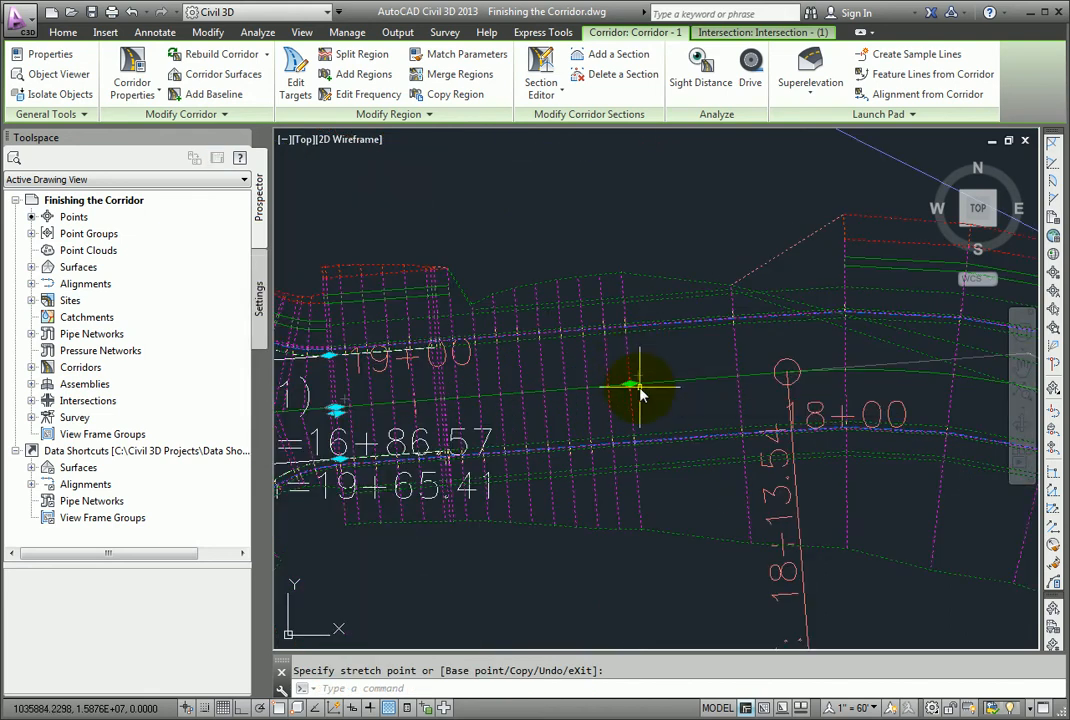
Step: Delete the corridor region on RD-1 at the intersection's north end, just below PC 17+66.68
{"action": "scroll", "coordinate": [639, 387], "scroll_direction": "down", "scroll_amount": 4}
{"action": "middle_click_drag", "start_coordinate": [582, 330], "coordinate": [616, 447]}
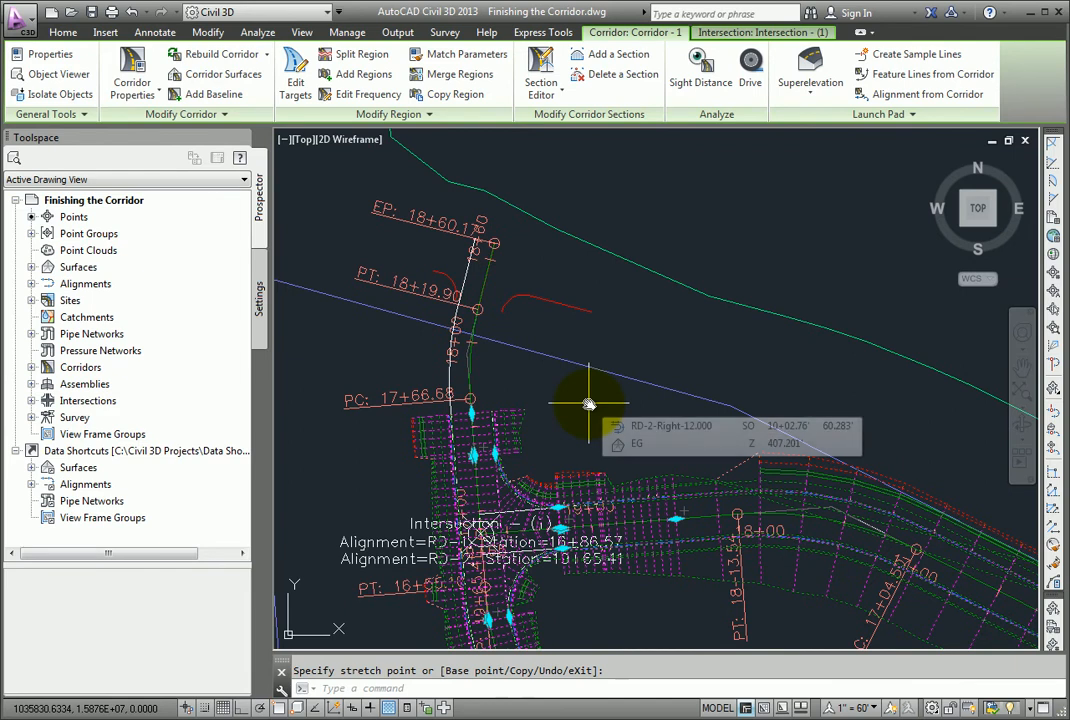
{"action": "mouse_move", "coordinate": [538, 376]}
{"action": "middle_mouse_down"}
{"action": "mouse_move", "coordinate": [569, 408]}
{"action": "mouse_move", "coordinate": [633, 421]}
{"action": "middle_mouse_up"}
{"action": "scroll", "coordinate": [615, 419], "scroll_direction": "up", "scroll_amount": 2}
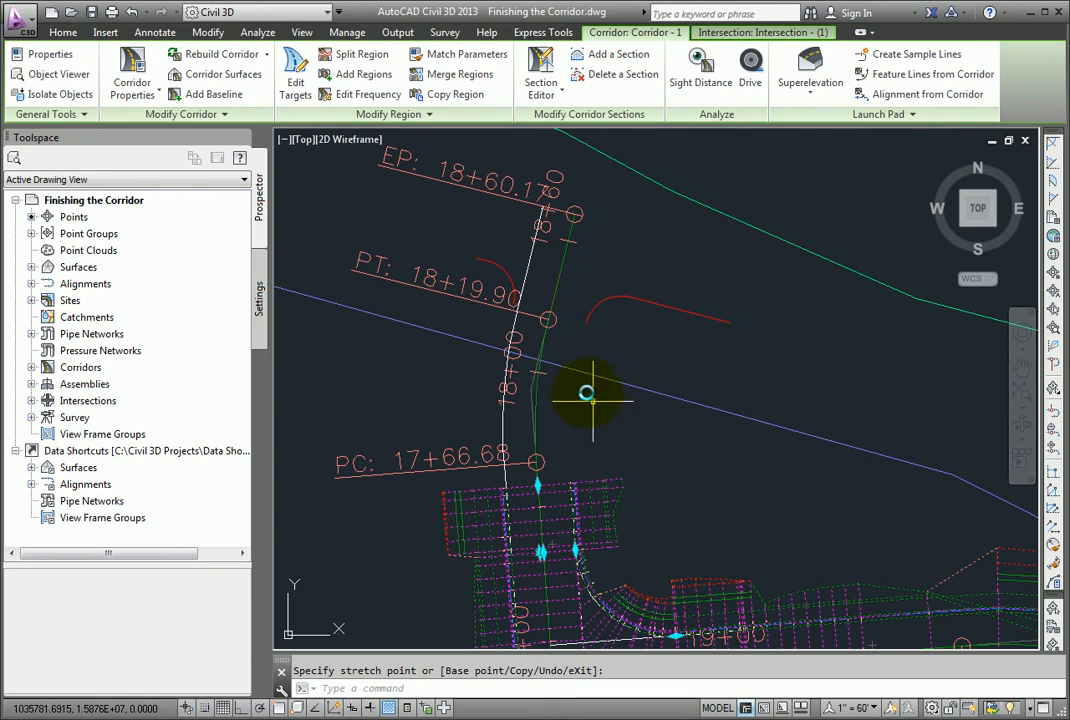
{"action": "left_click", "coordinate": [430, 118]}
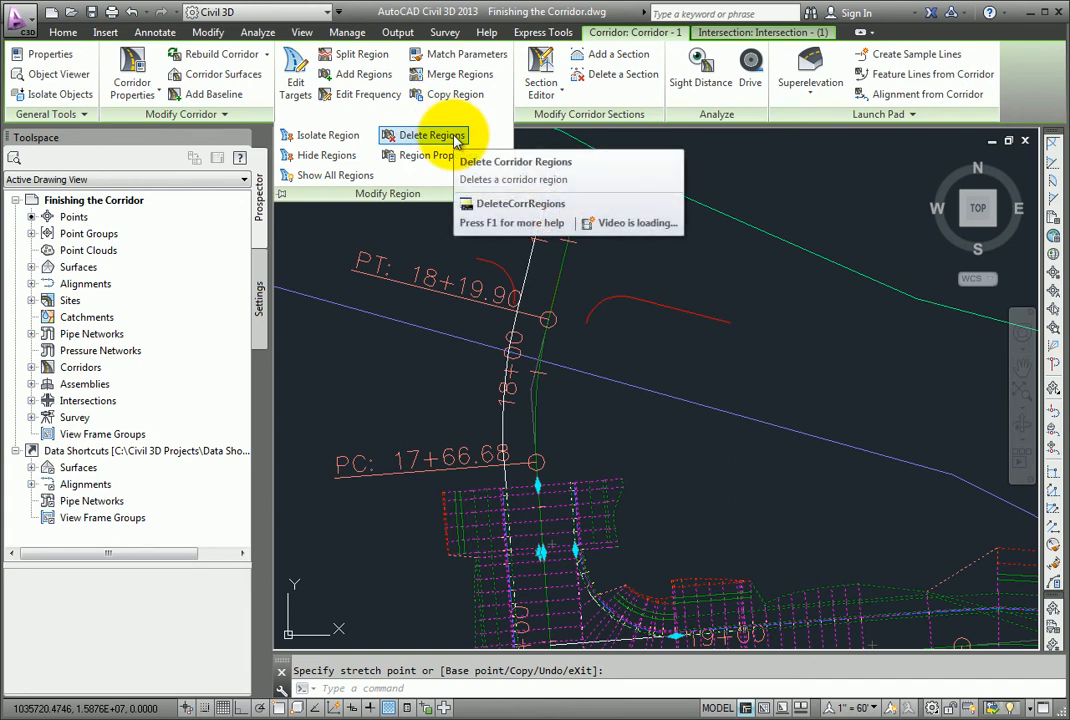
{"action": "left_click", "coordinate": [456, 137]}
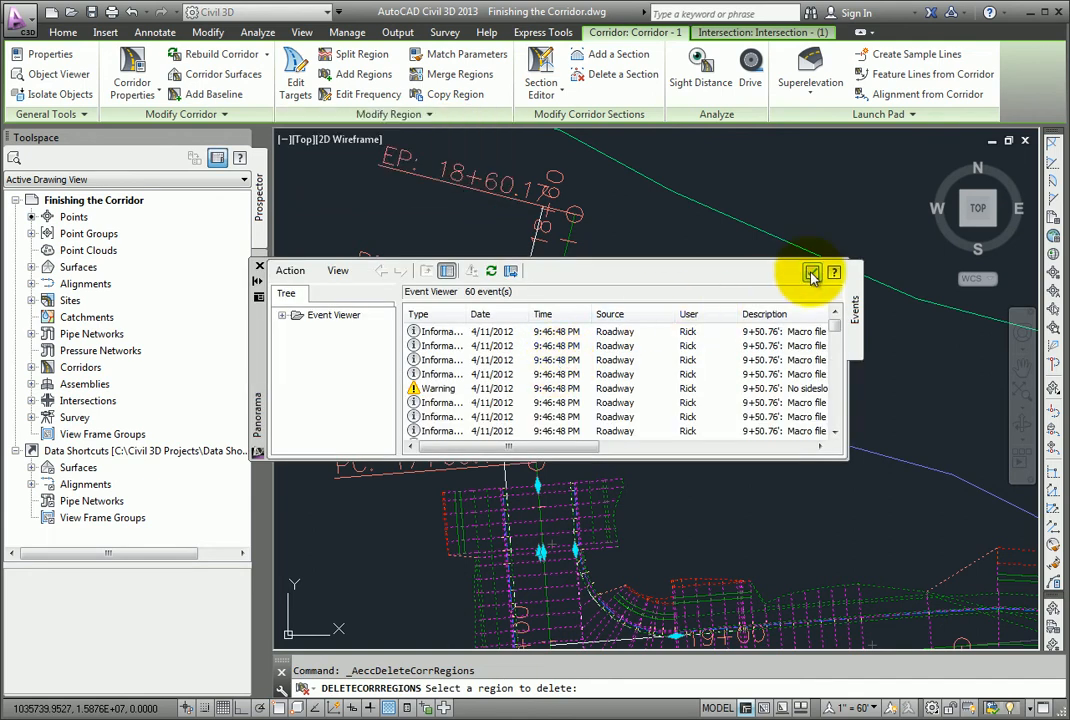
{"action": "left_click", "coordinate": [812, 274]}
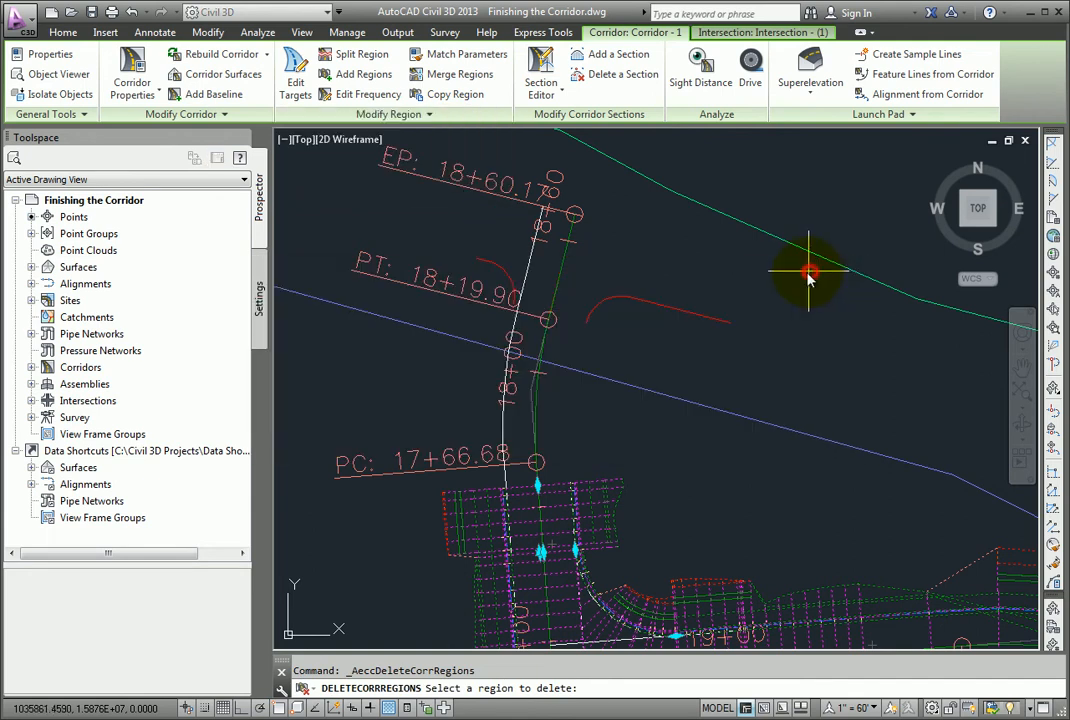
{"action": "left_click", "coordinate": [561, 509]}
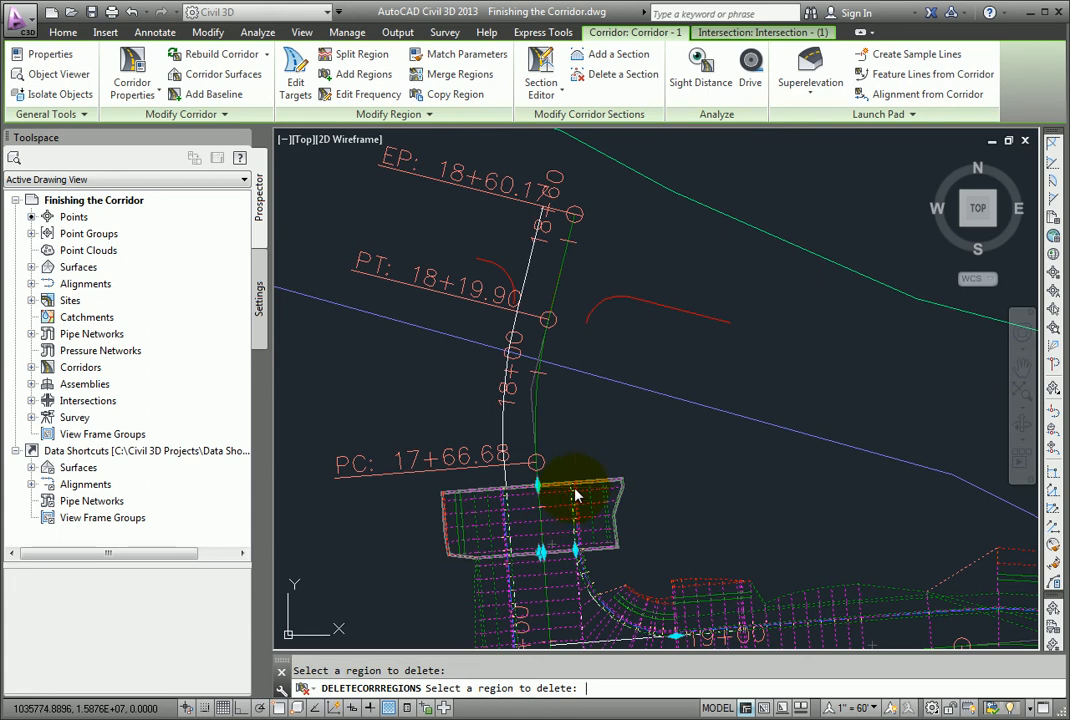
{"action": "key", "text": "Return"}
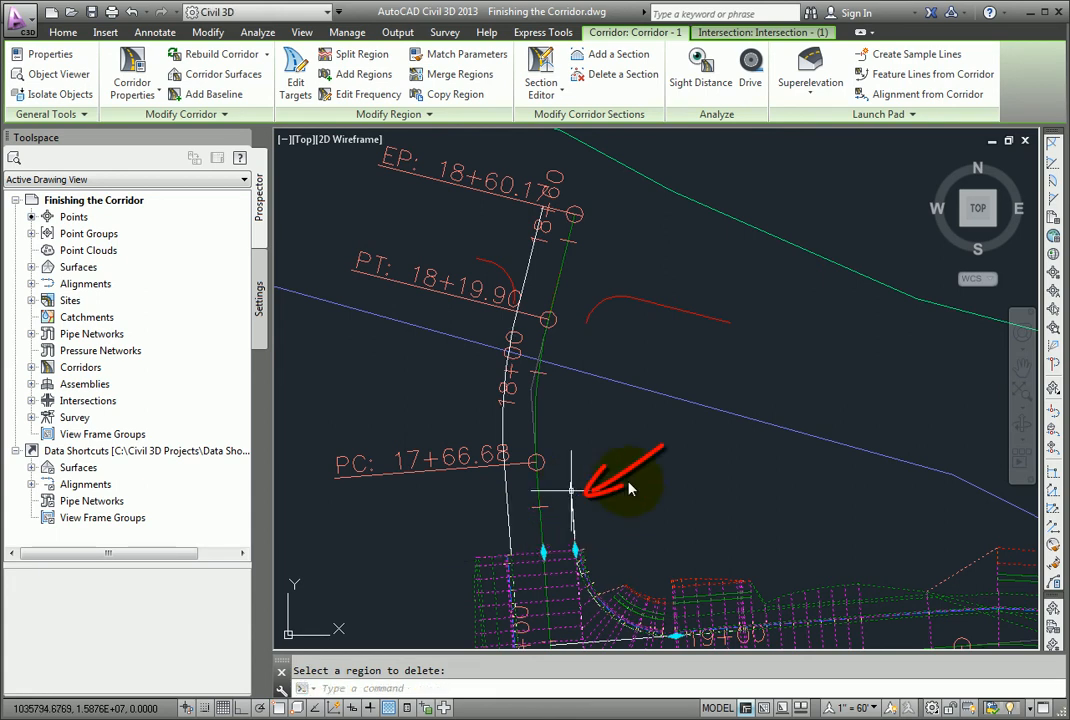
Step: Copy the primary road region south of the intersection onto RD-1 from station 17+33.07 to the alignment's end at 18+60.17
{"action": "scroll", "coordinate": [585, 478], "scroll_direction": "down", "scroll_amount": 1}
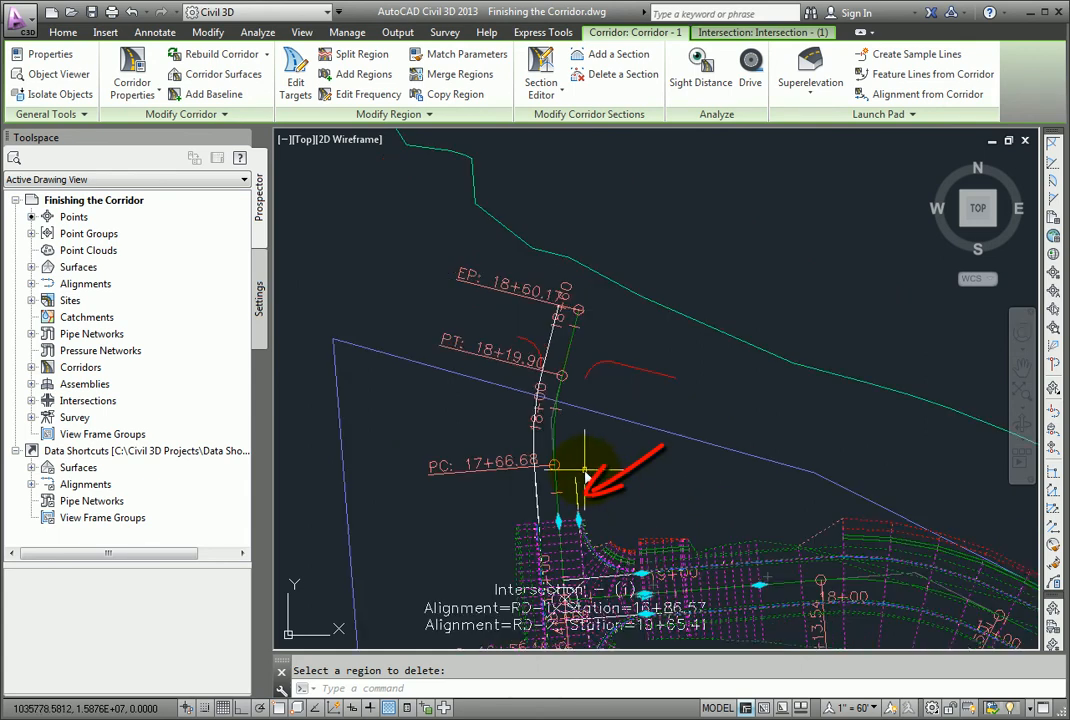
{"action": "middle_click_drag", "start_coordinate": [578, 487], "coordinate": [570, 428]}
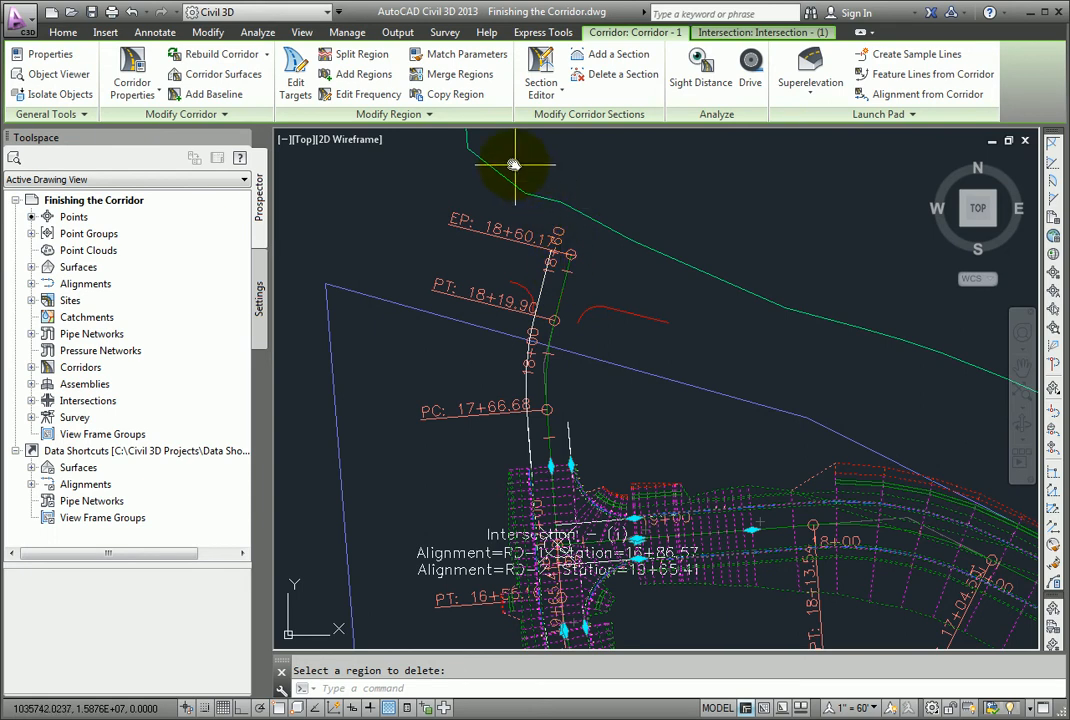
{"action": "left_click", "coordinate": [480, 96]}
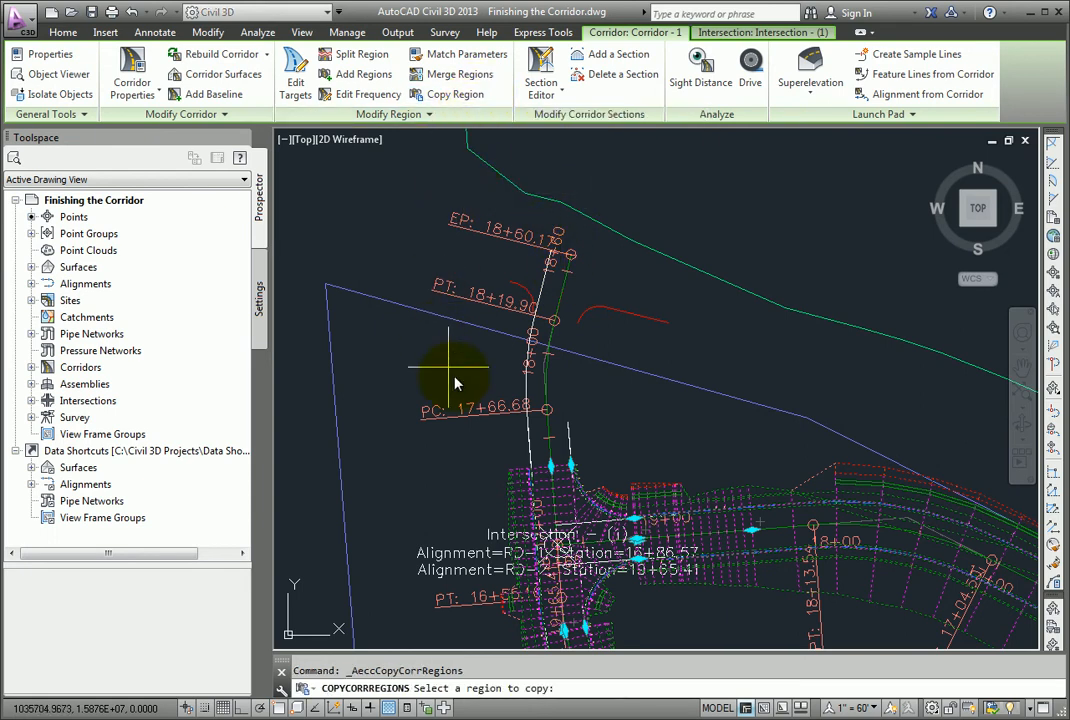
{"action": "mouse_move", "coordinate": [494, 459]}
{"action": "middle_mouse_down"}
{"action": "mouse_move", "coordinate": [494, 359]}
{"action": "mouse_move", "coordinate": [508, 355]}
{"action": "middle_mouse_up"}
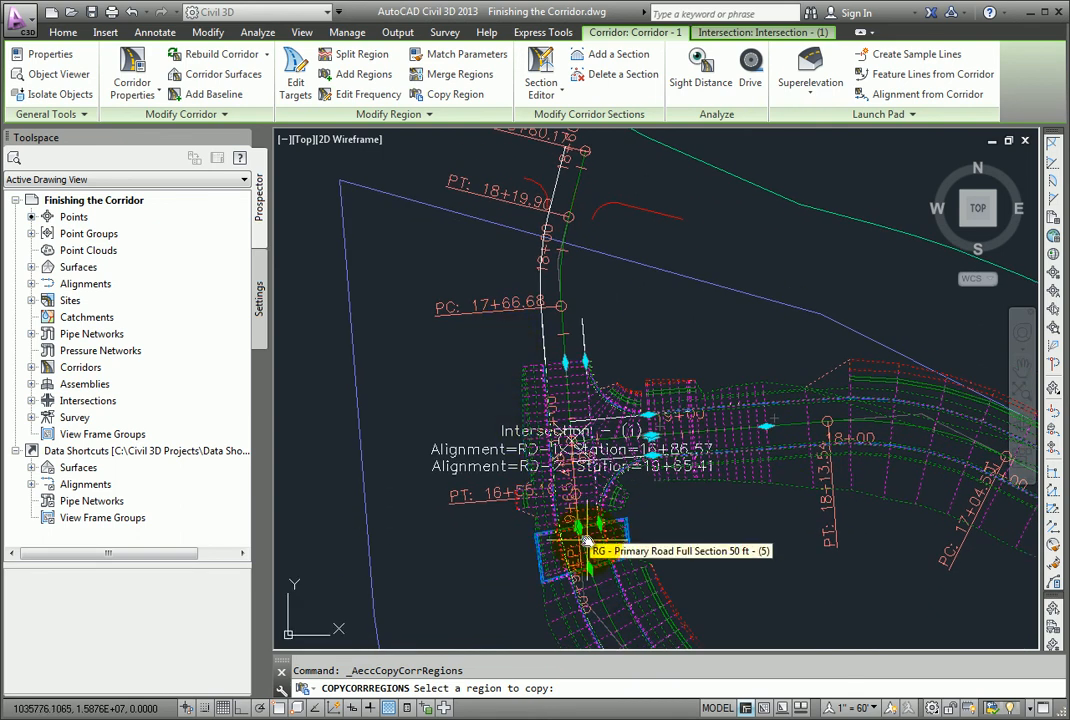
{"action": "left_click", "coordinate": [619, 591]}
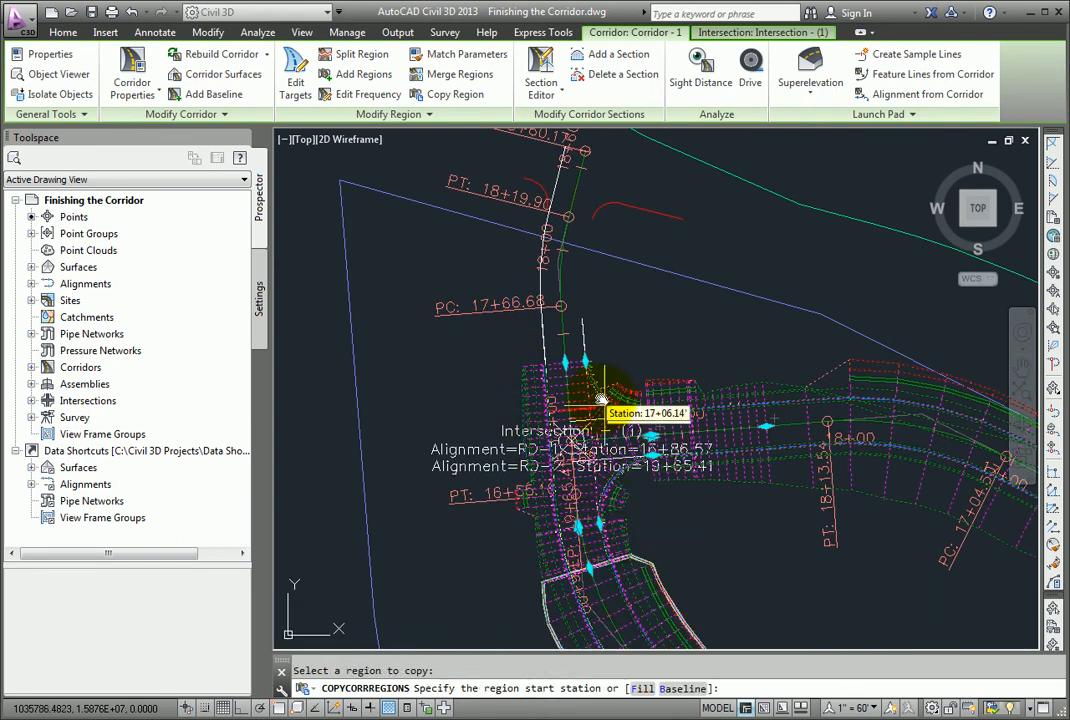
{"action": "scroll", "coordinate": [562, 353], "scroll_direction": "up", "scroll_amount": 2}
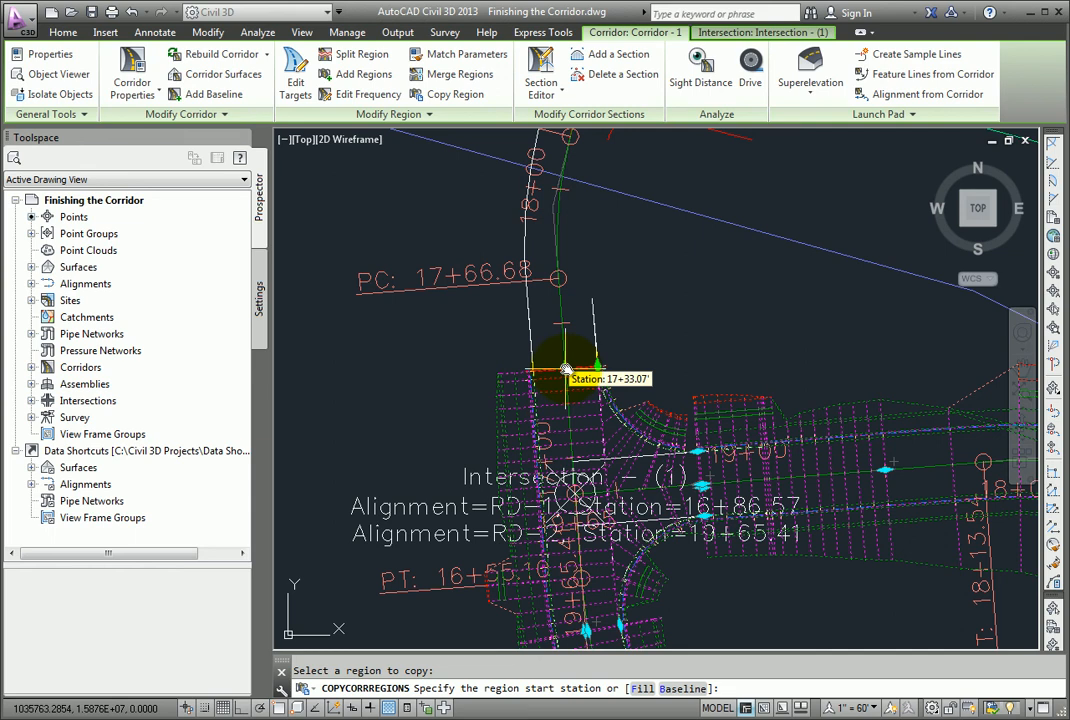
{"action": "left_click", "coordinate": [566, 370]}
{"action": "middle_click_drag", "start_coordinate": [587, 270], "coordinate": [570, 484]}
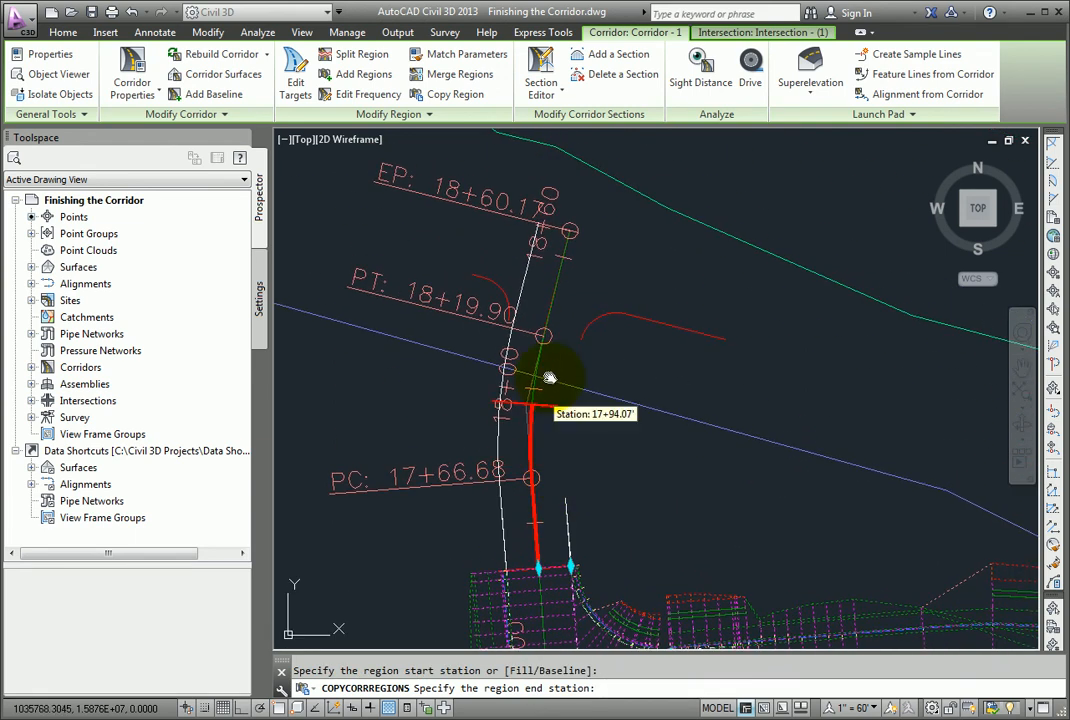
{"action": "left_click", "coordinate": [597, 242]}
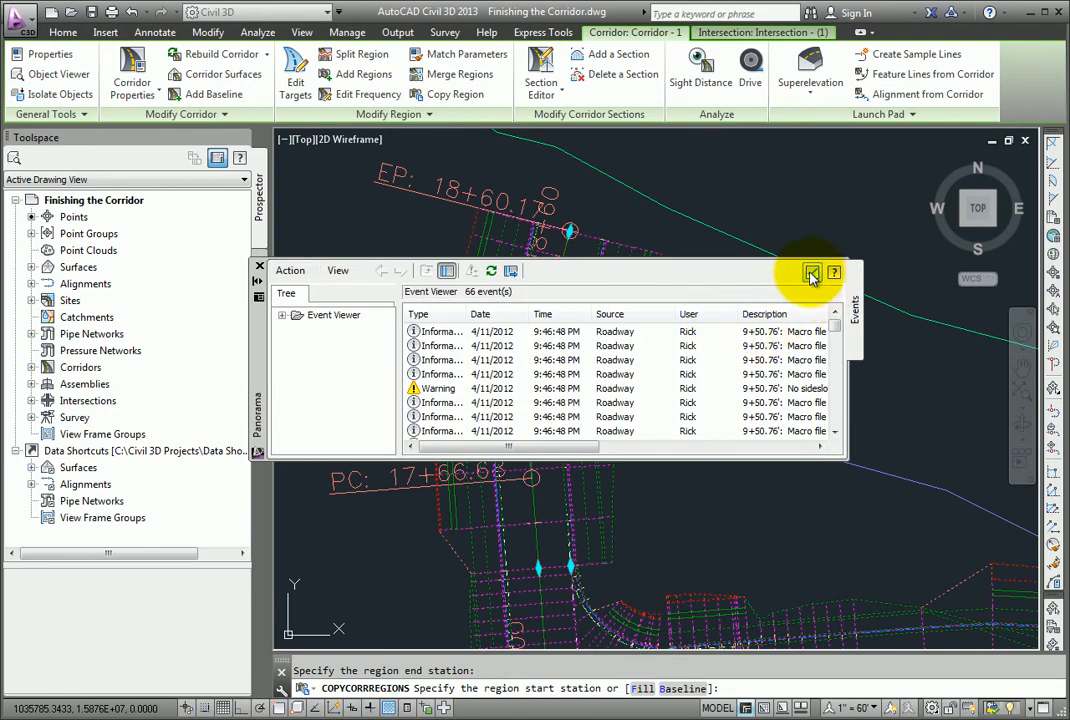
{"action": "left_click", "coordinate": [812, 271]}
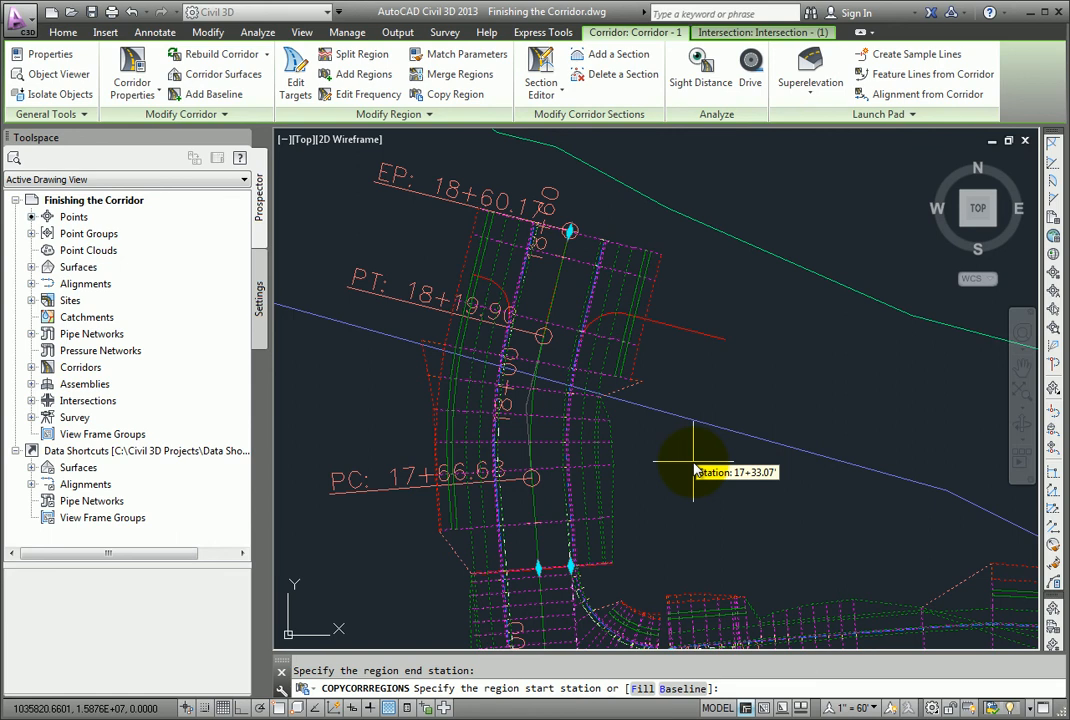
Step: Tighten the assembly frequency along curves for the copied primary road region north of the intersection on RD-1, and end the region editing
{"action": "key", "text": "Escape"}
{"action": "scroll", "coordinate": [693, 470], "scroll_direction": "down", "scroll_amount": 1}
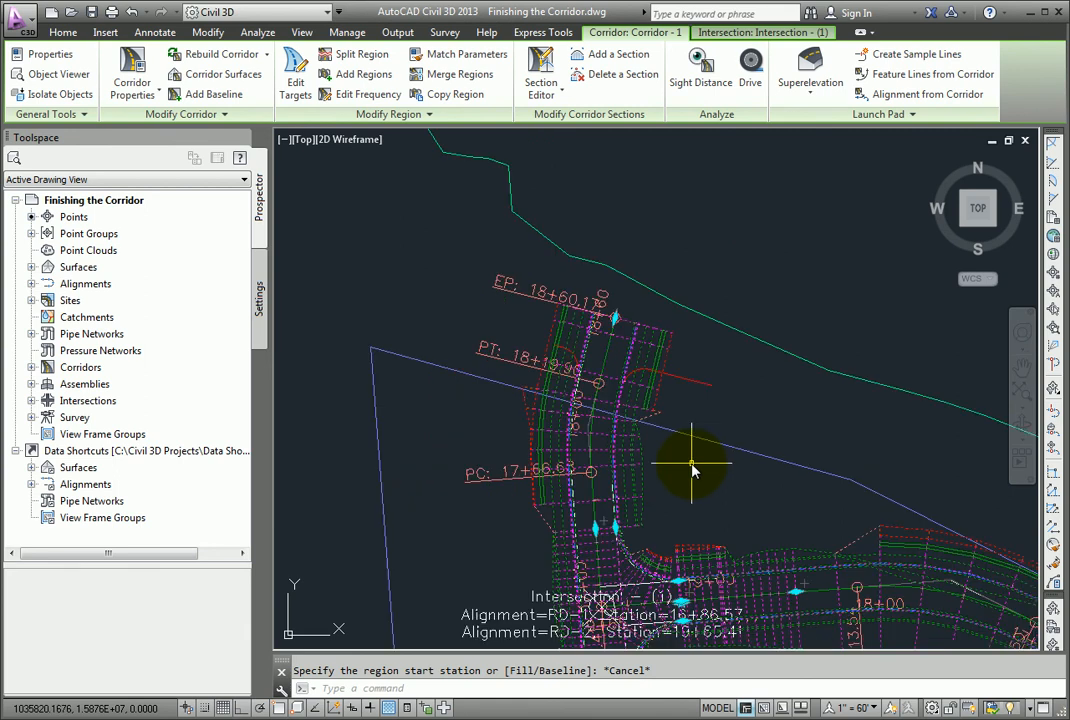
{"action": "scroll", "coordinate": [693, 470], "scroll_direction": "down", "scroll_amount": 2}
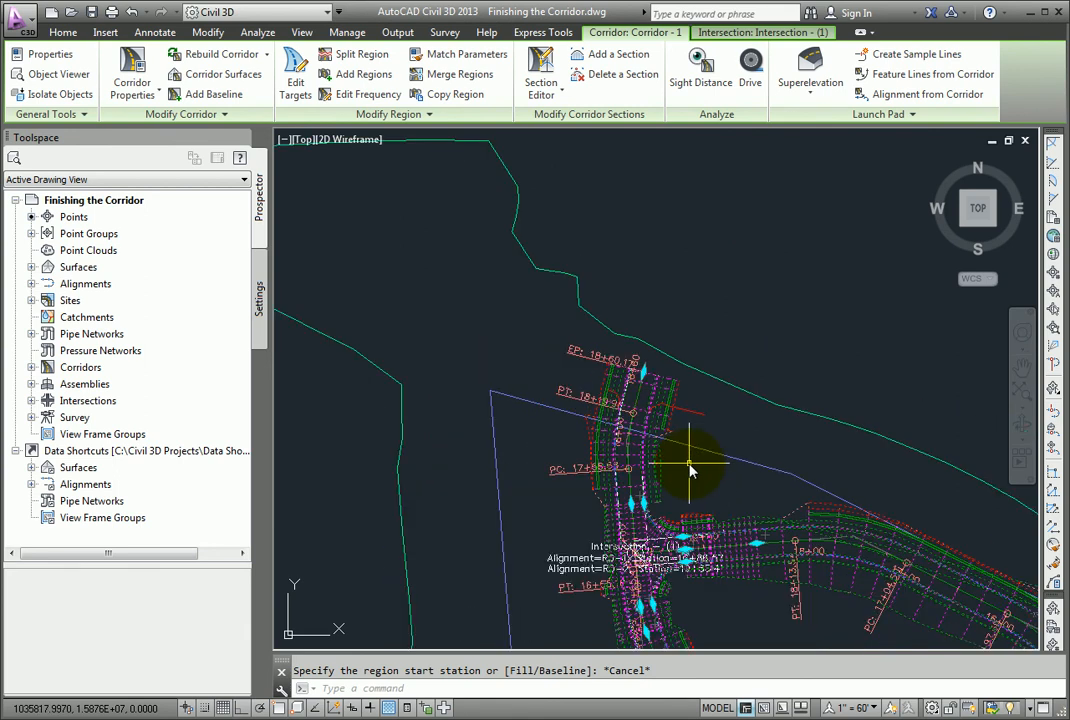
{"action": "middle_click_drag", "start_coordinate": [687, 464], "coordinate": [614, 461]}
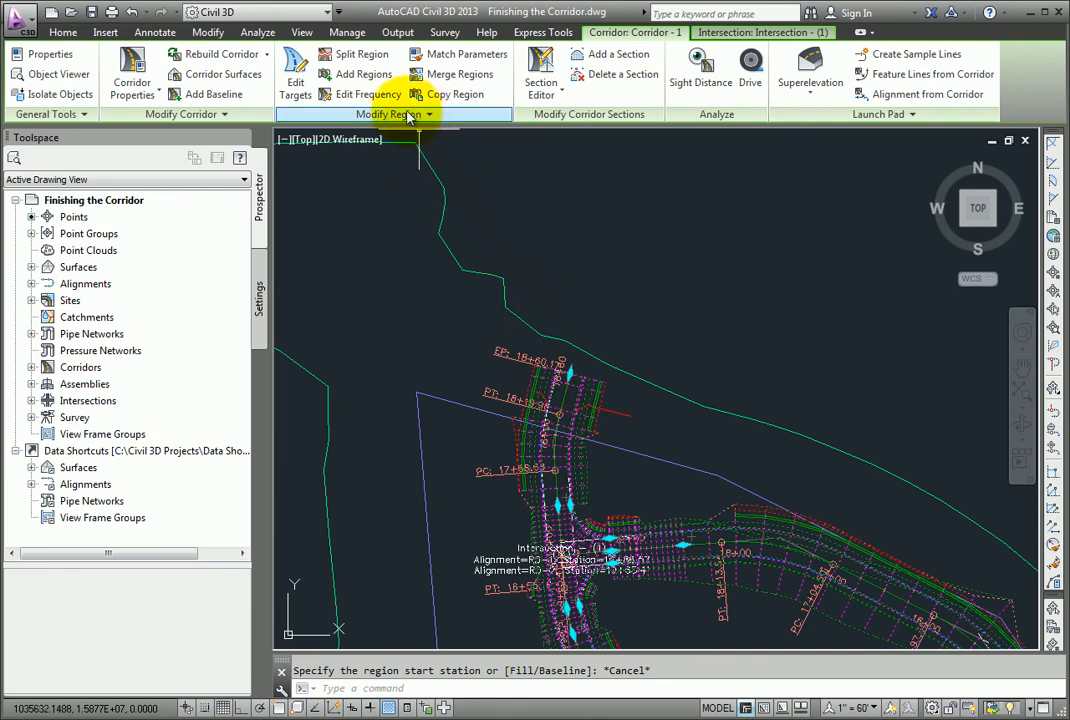
{"action": "left_click", "coordinate": [366, 94]}
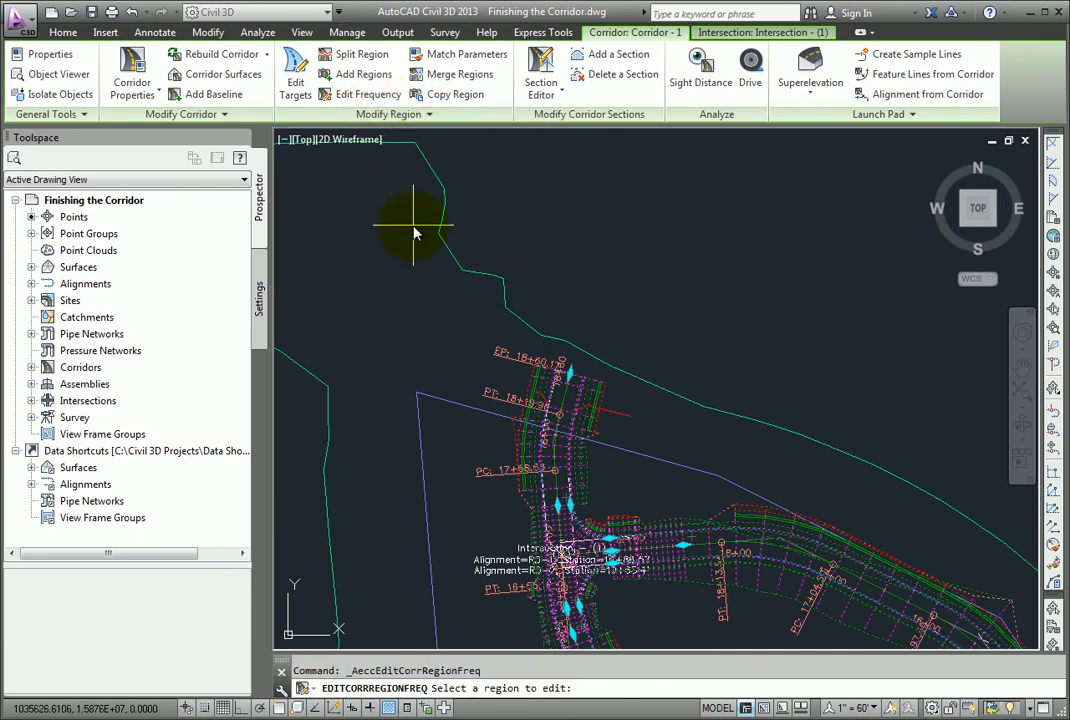
{"action": "left_click", "coordinate": [558, 432]}
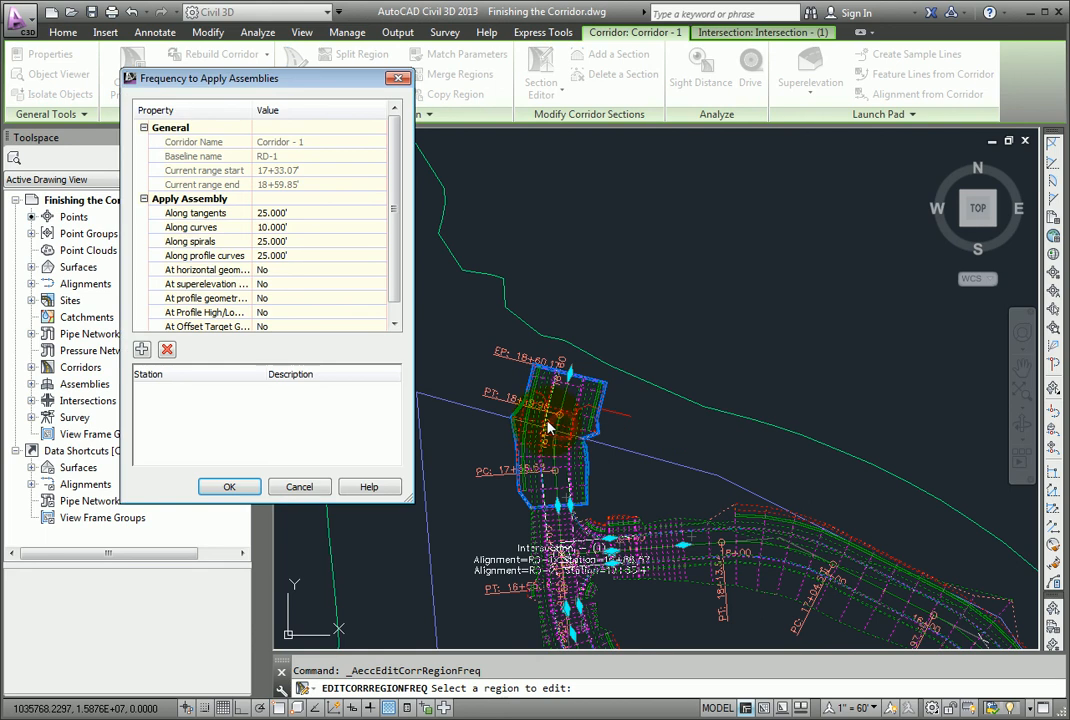
{"action": "left_click", "coordinate": [293, 227]}
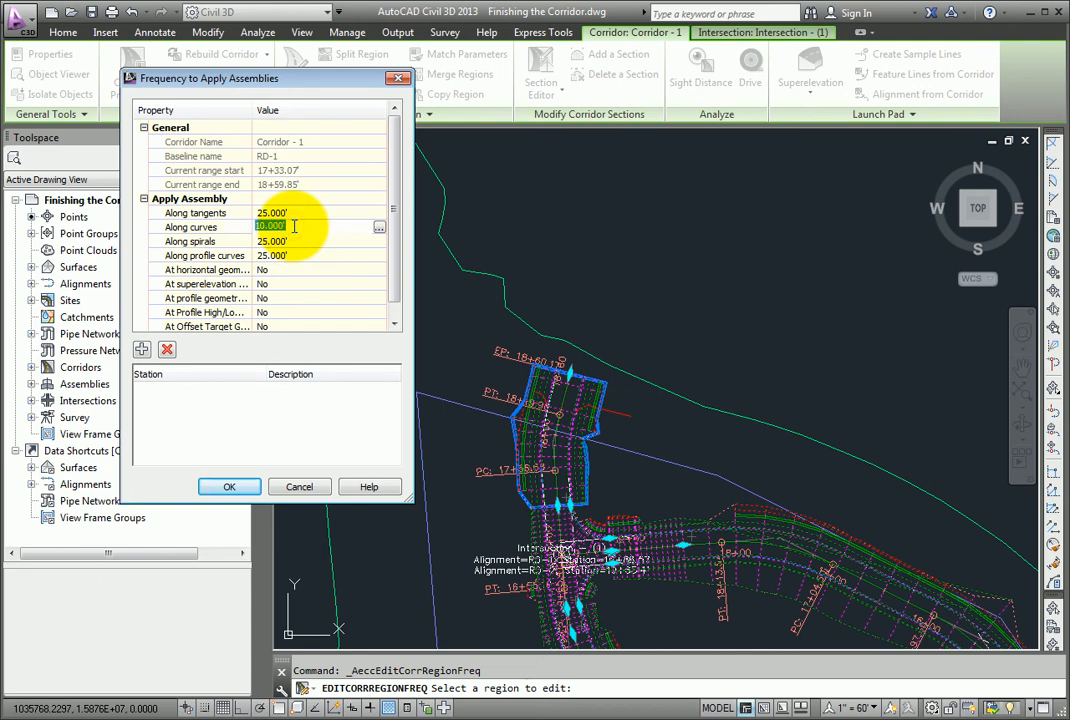
{"action": "left_click", "coordinate": [229, 486]}
{"action": "left_click", "coordinate": [822, 276]}
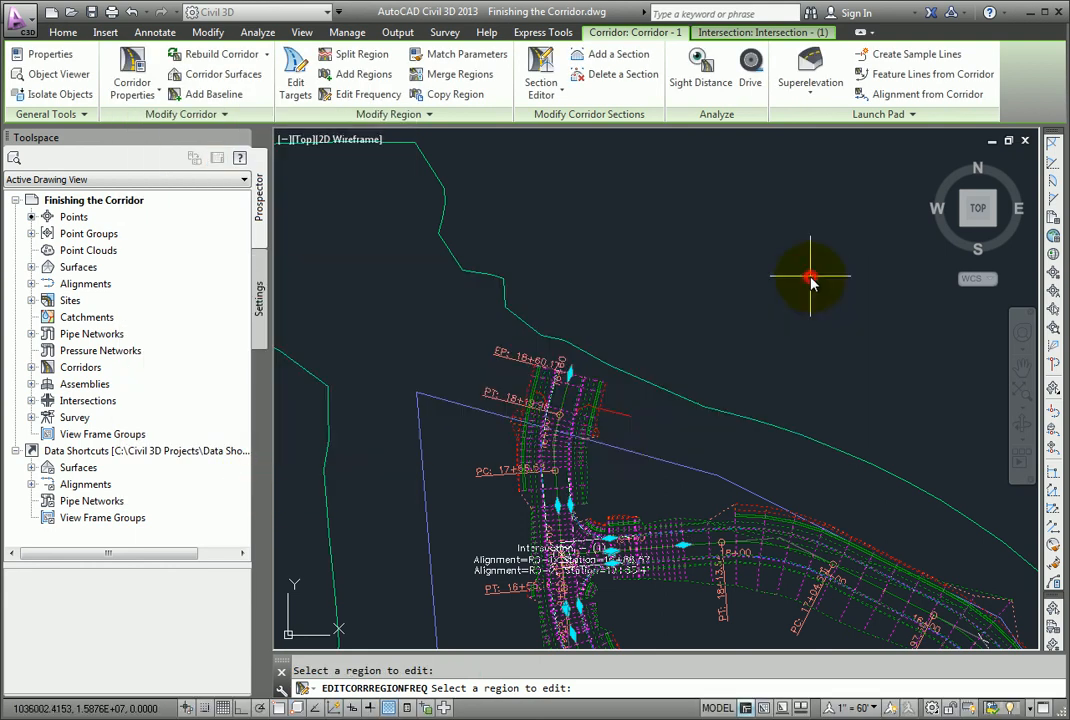
{"action": "scroll", "coordinate": [590, 452], "scroll_direction": "up", "scroll_amount": 3}
{"action": "scroll", "coordinate": [600, 458], "scroll_direction": "up", "scroll_amount": 4}
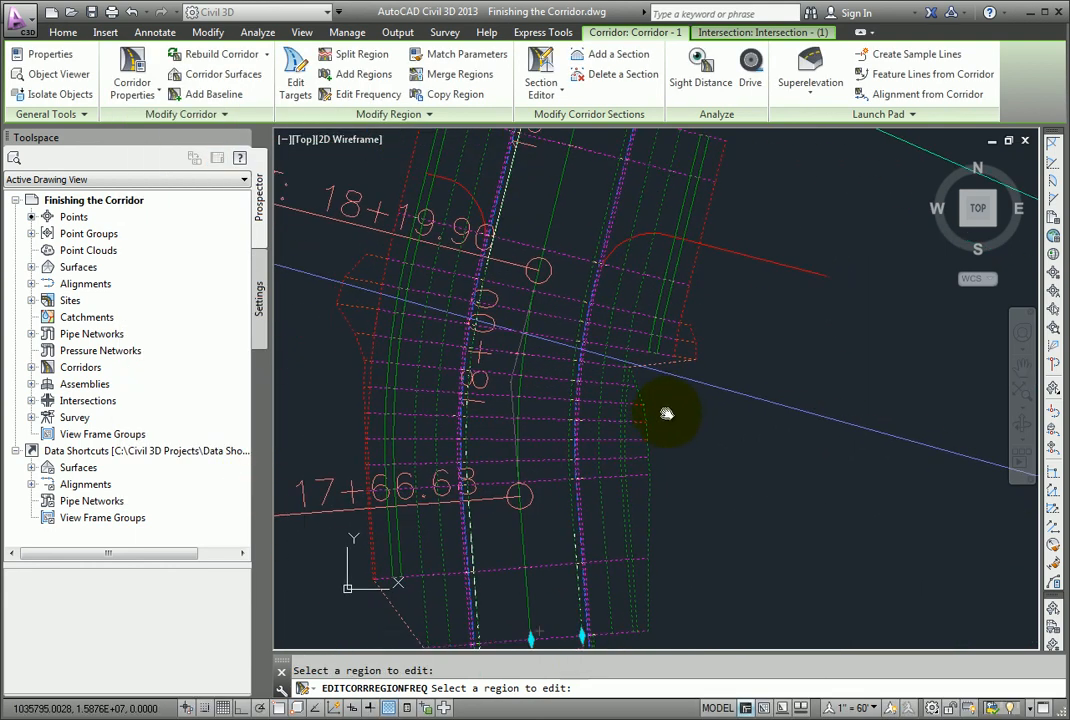
{"action": "scroll", "coordinate": [675, 418], "scroll_direction": "down", "scroll_amount": 2}
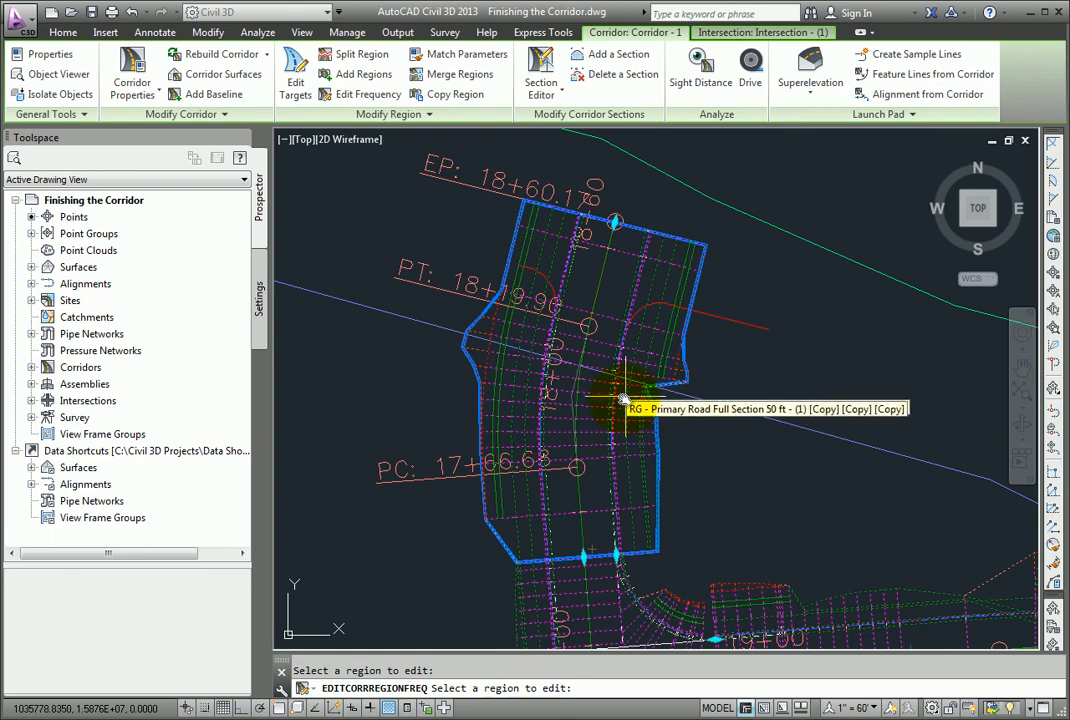
{"action": "key", "text": "Escape"}
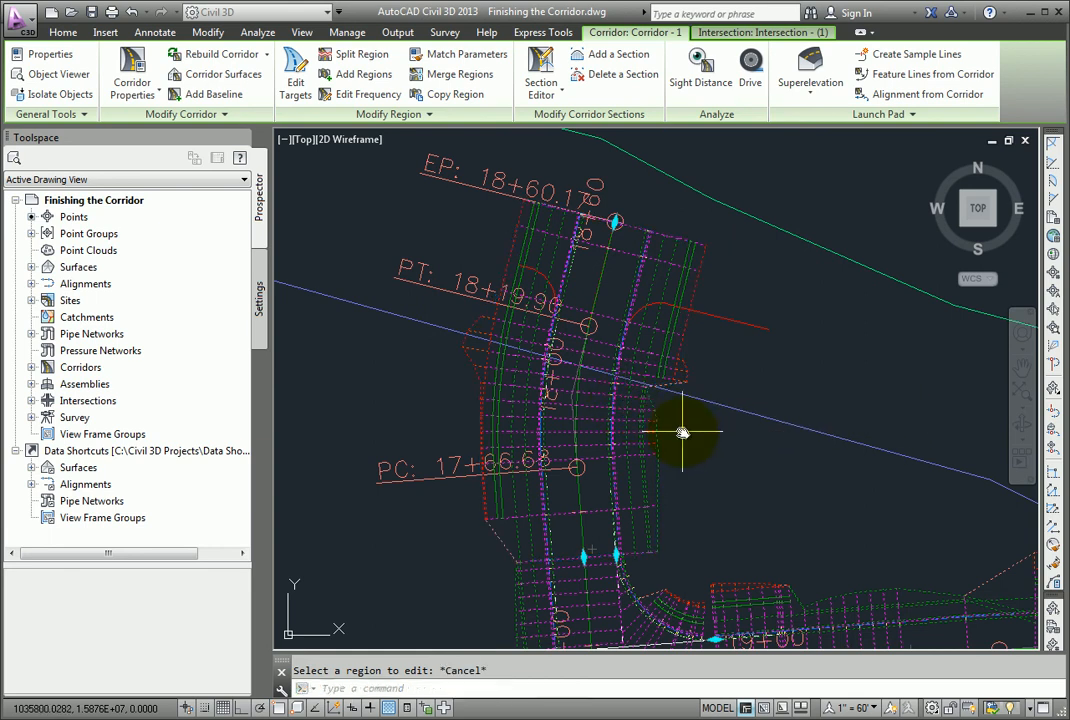